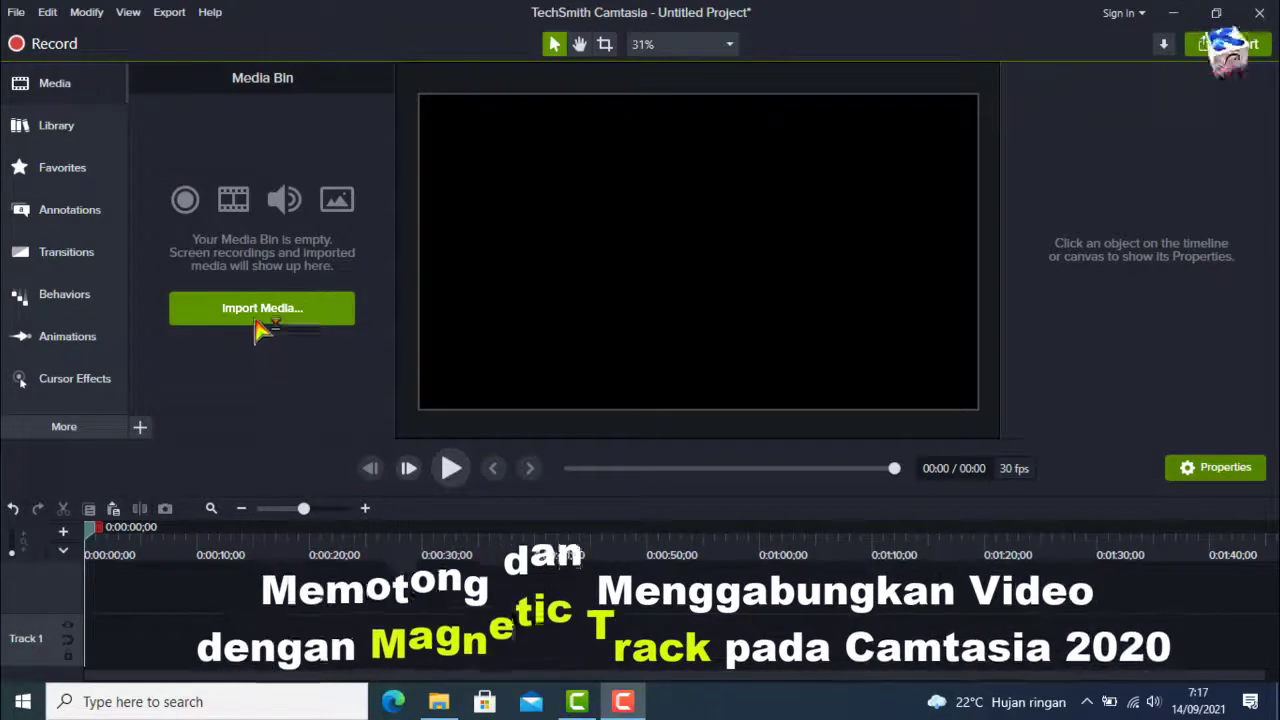
# Step: Import the video Pengenalan Layar Utama SAC from the Videos folder into the Media Bin
pyautogui.click(256, 318)
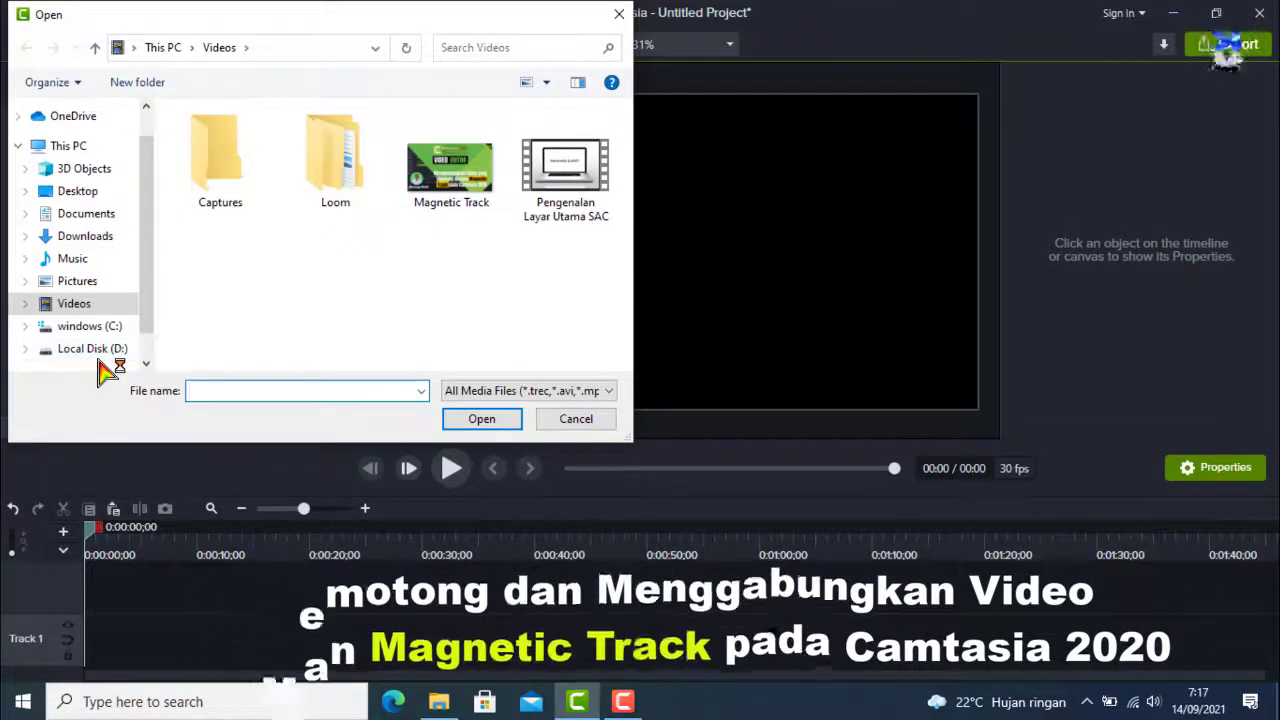
pyautogui.click(565, 172)
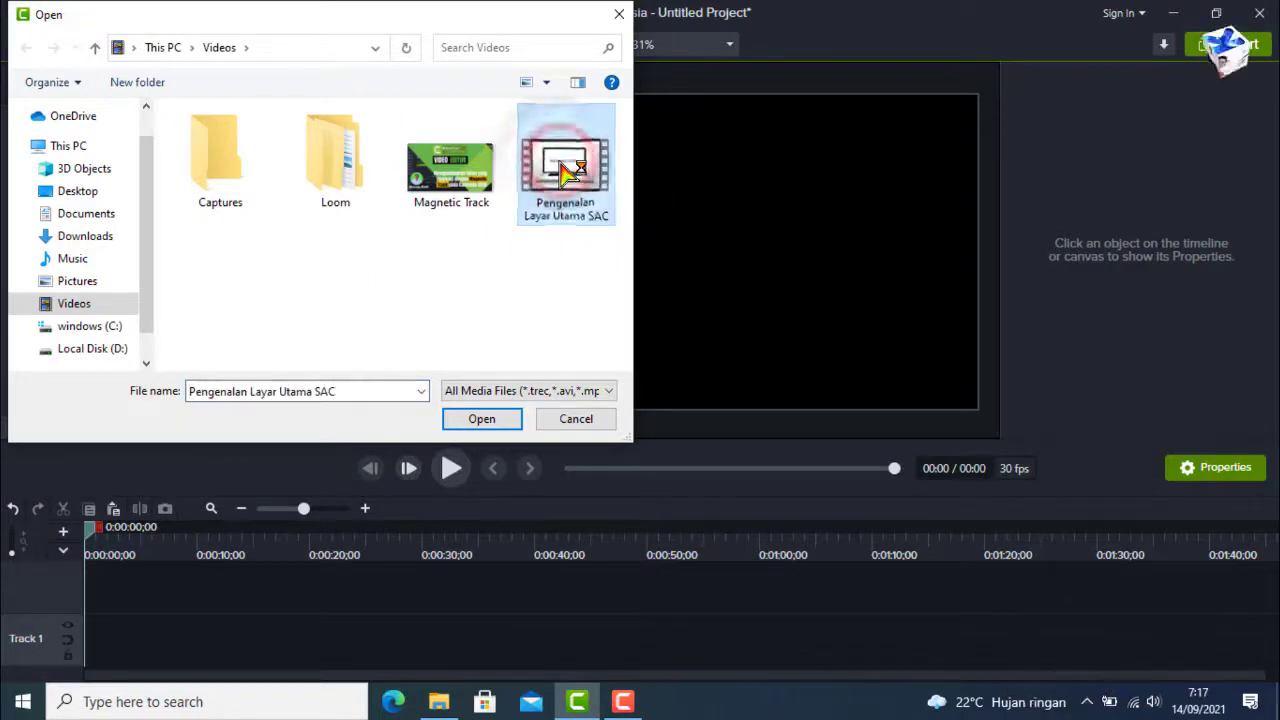
pyautogui.click(482, 418)
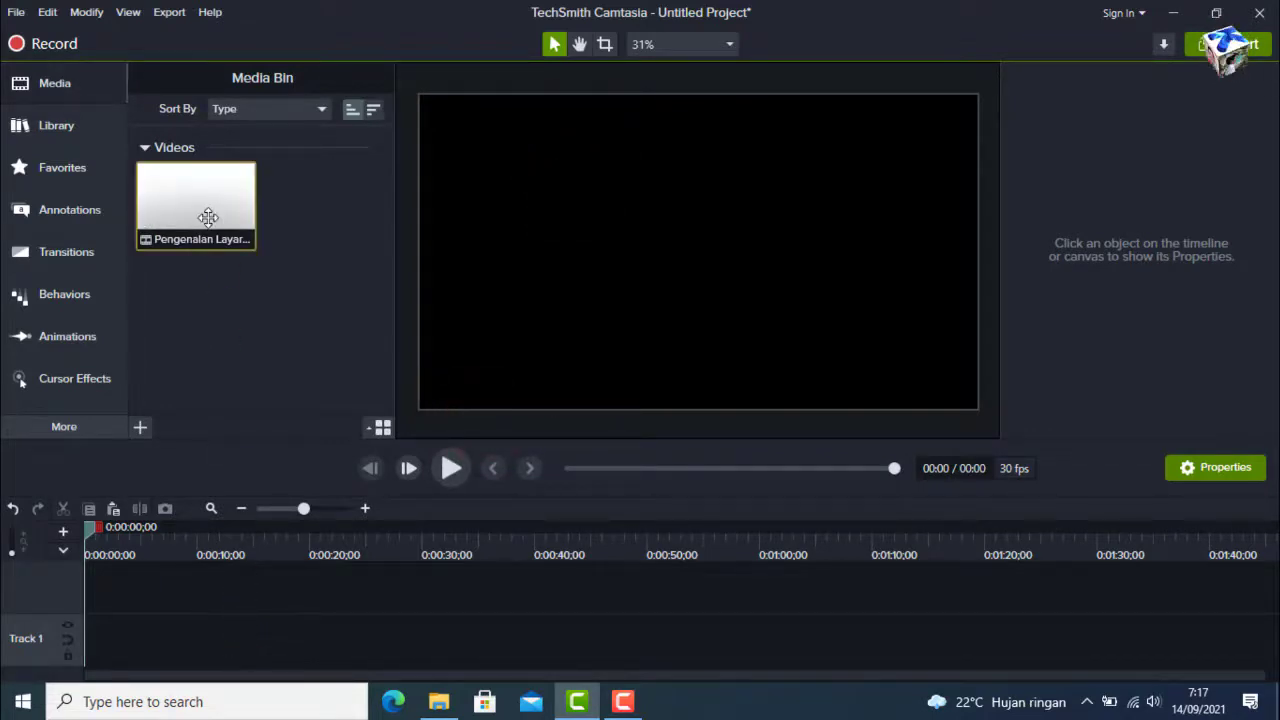
# Step: Place the imported video at the start of Track 1, and undo the placement
pyautogui.moveTo(208, 217)
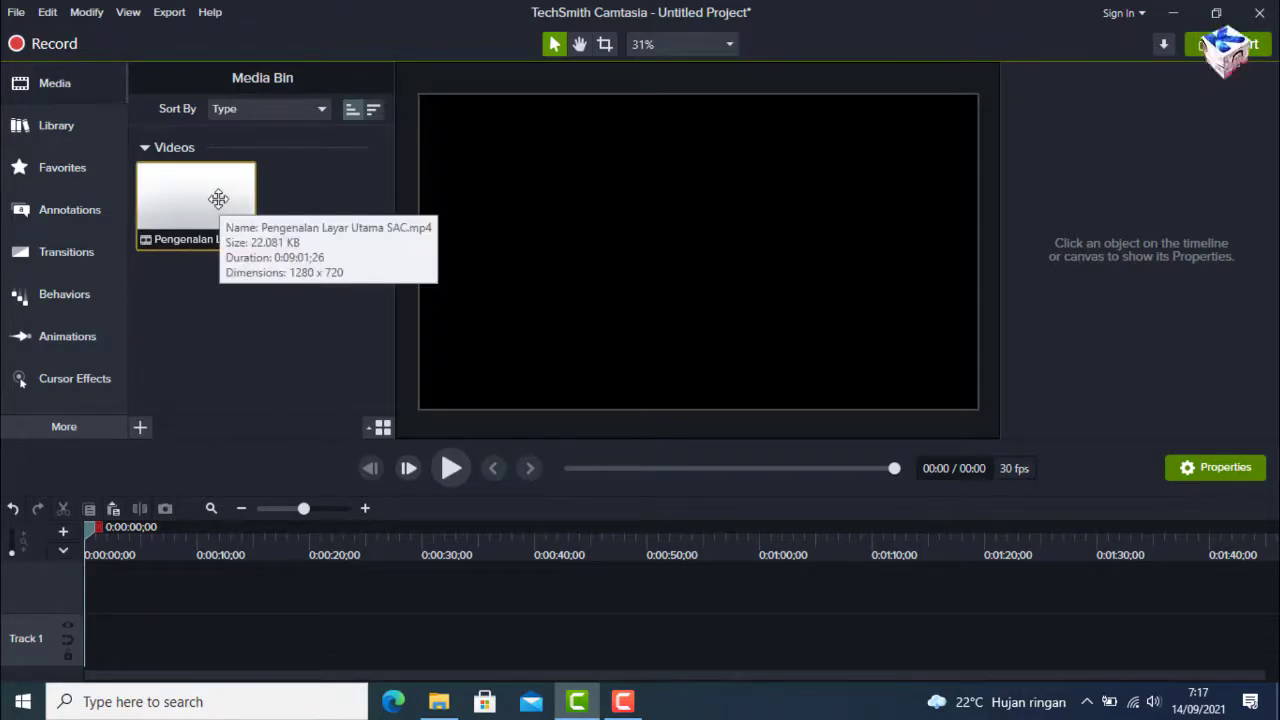
pyautogui.moveTo(218, 198); pyautogui.dragTo(87, 660)
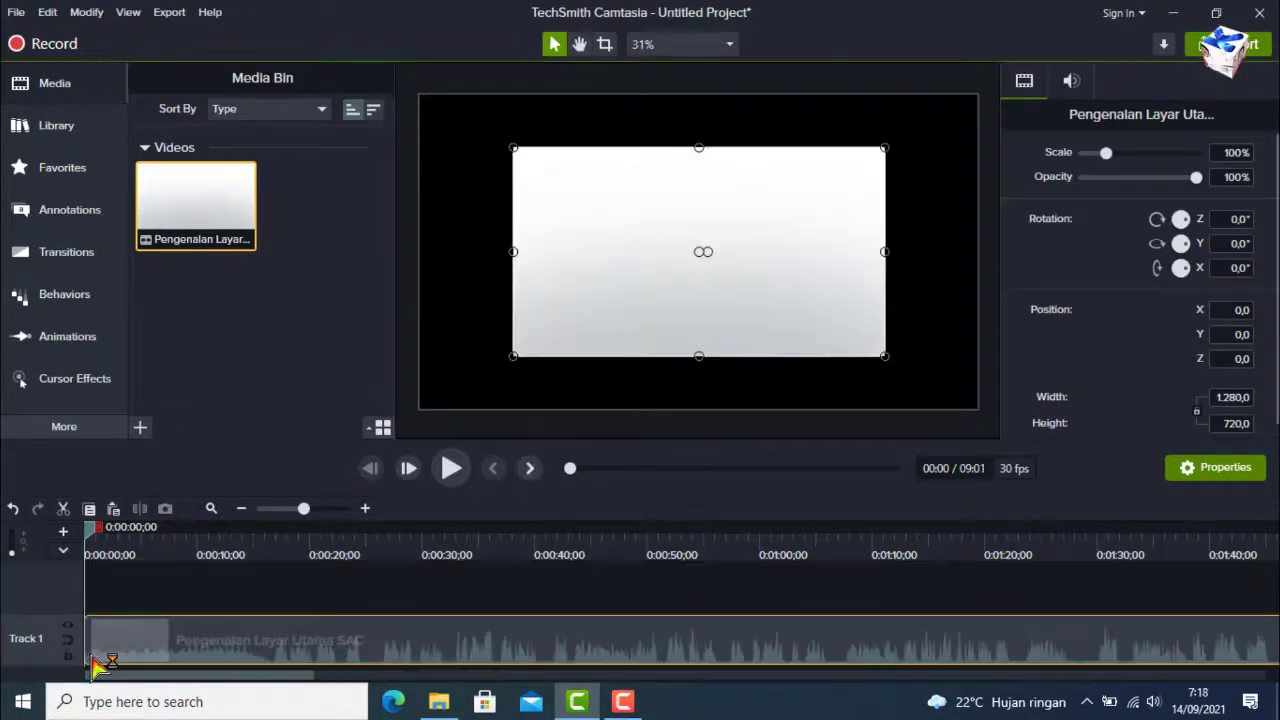
pyautogui.click(12, 509)
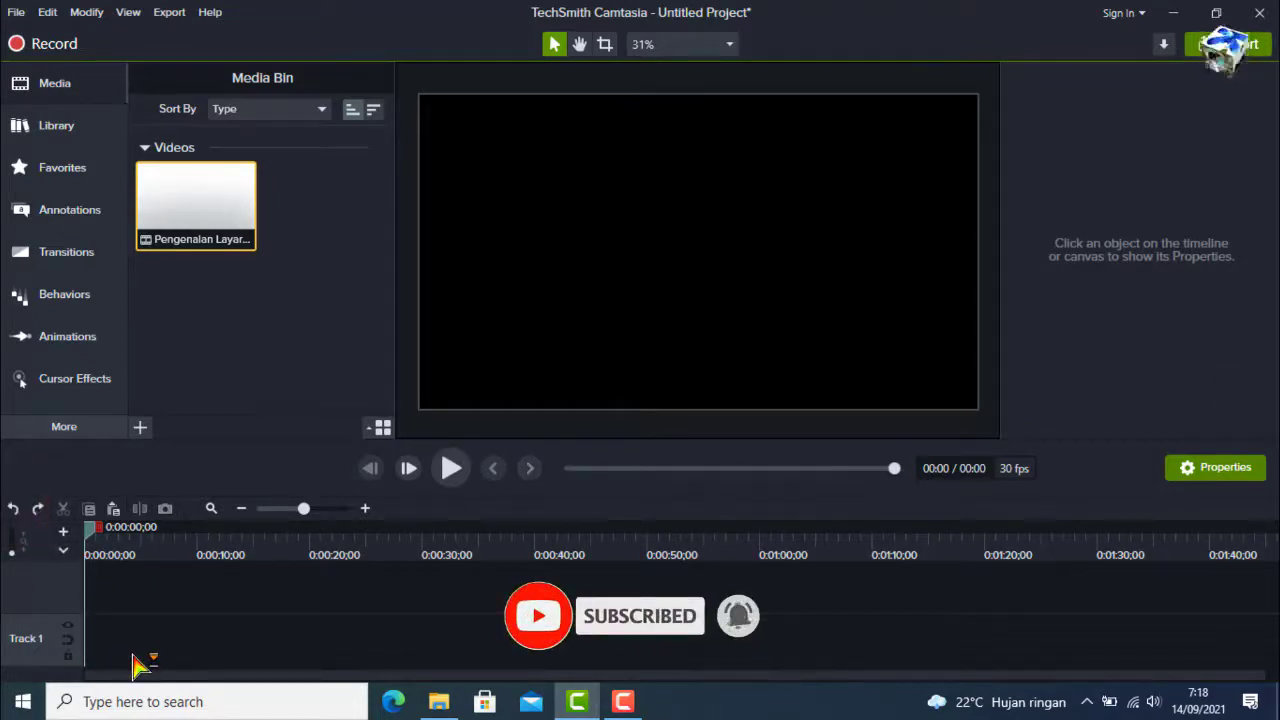
# Step: Add the imported video to the timeline at the playhead
pyautogui.rightClick(228, 204)
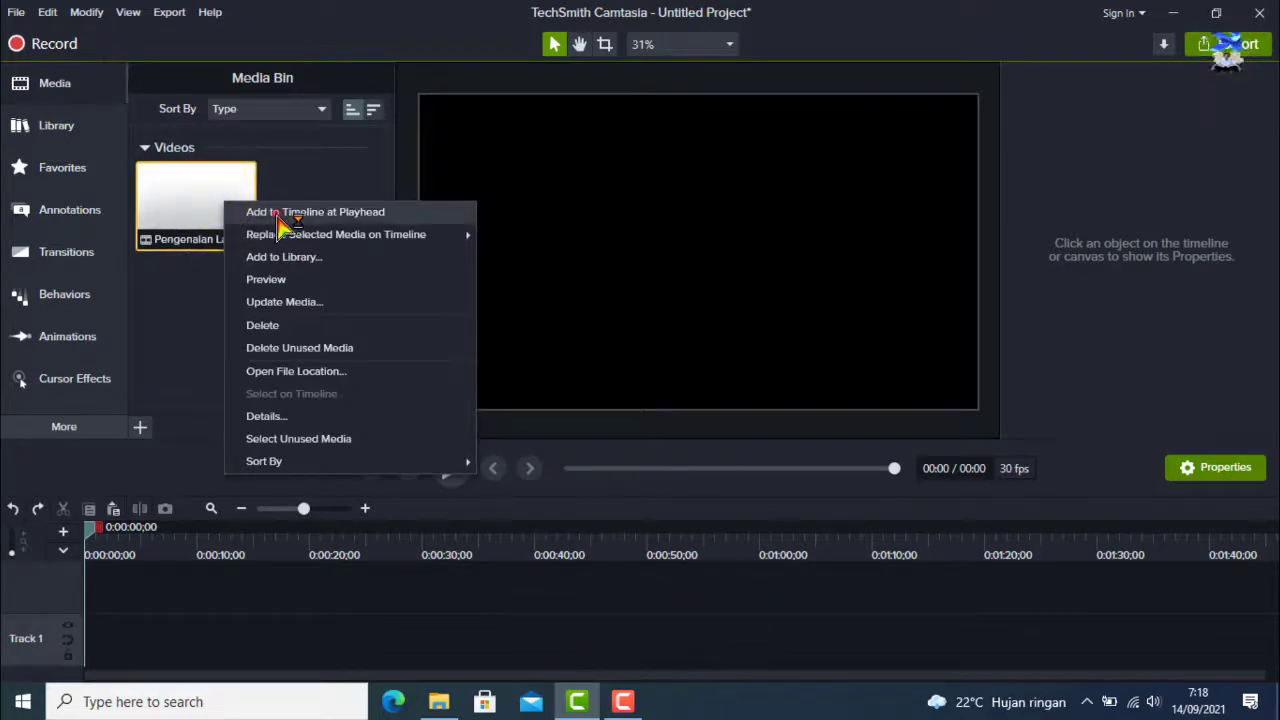
pyautogui.click(290, 212)
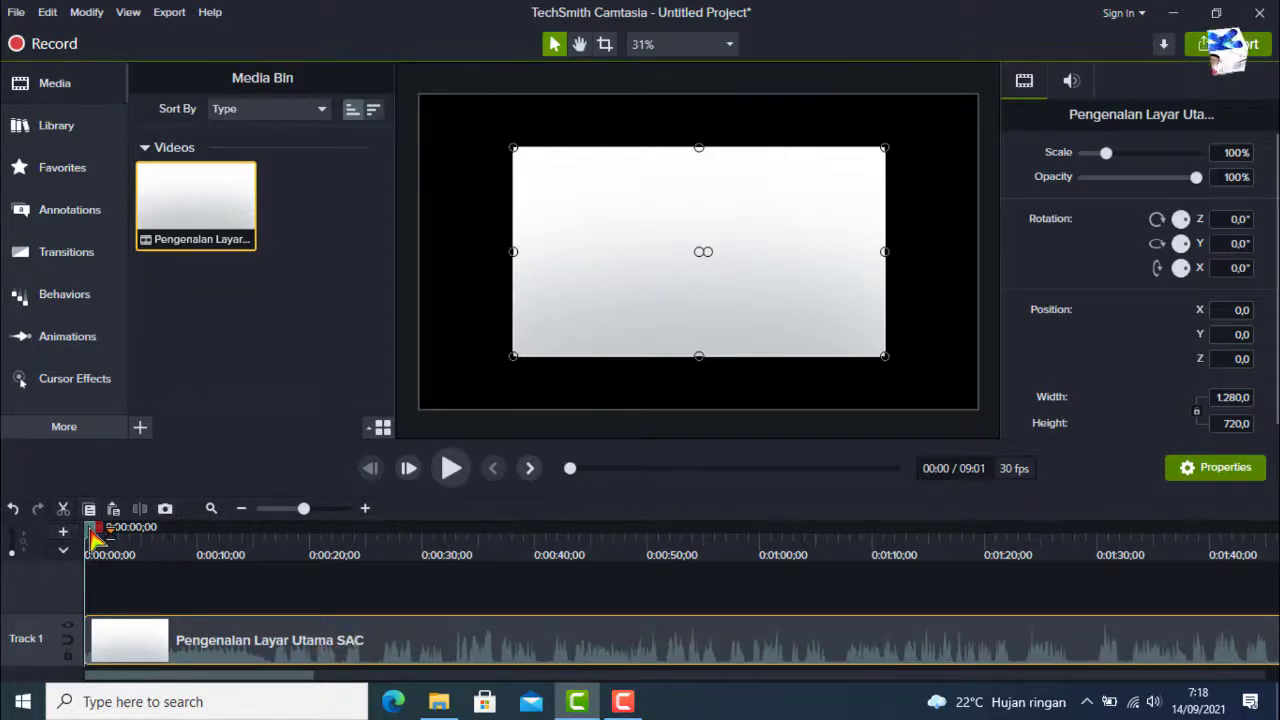
# Step: Split the Pengenalan Layar Utama SAC clip on Track 1 at 0:00:28;17
pyautogui.moveTo(90, 537); pyautogui.dragTo(385, 541)
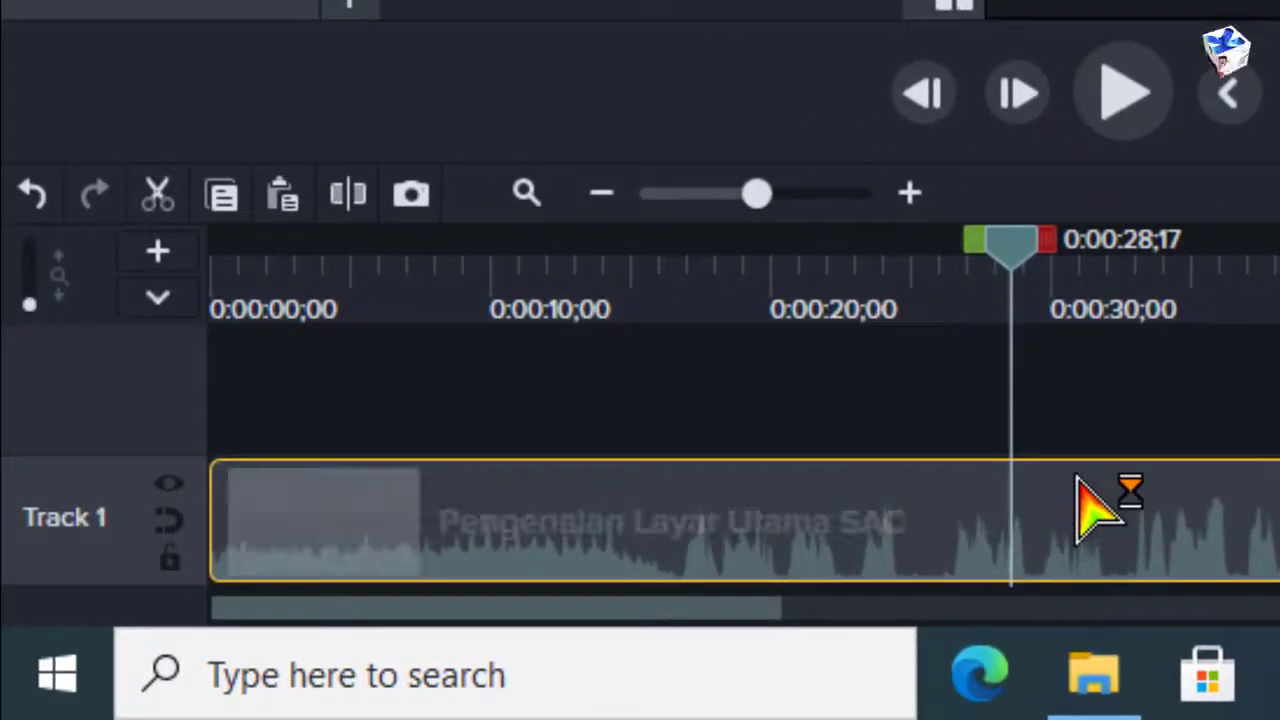
pyautogui.click(866, 506)
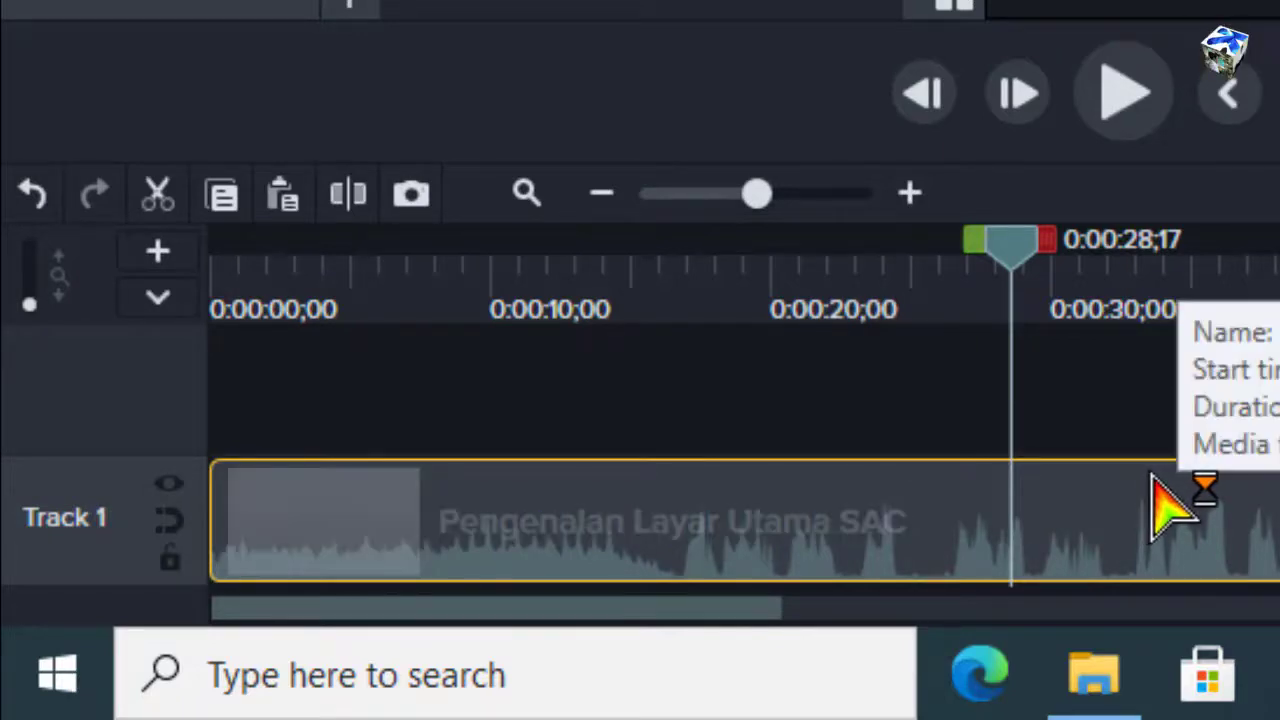
pyautogui.click(1081, 518)
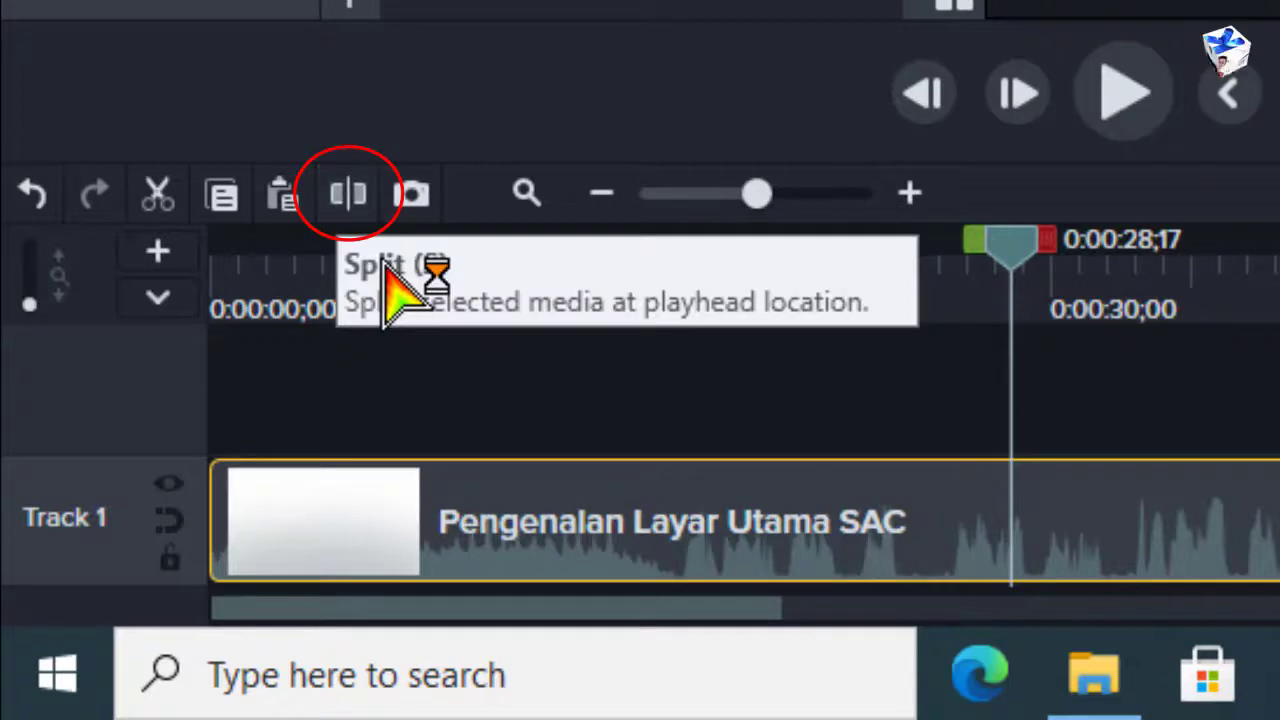
pyautogui.click(342, 196)
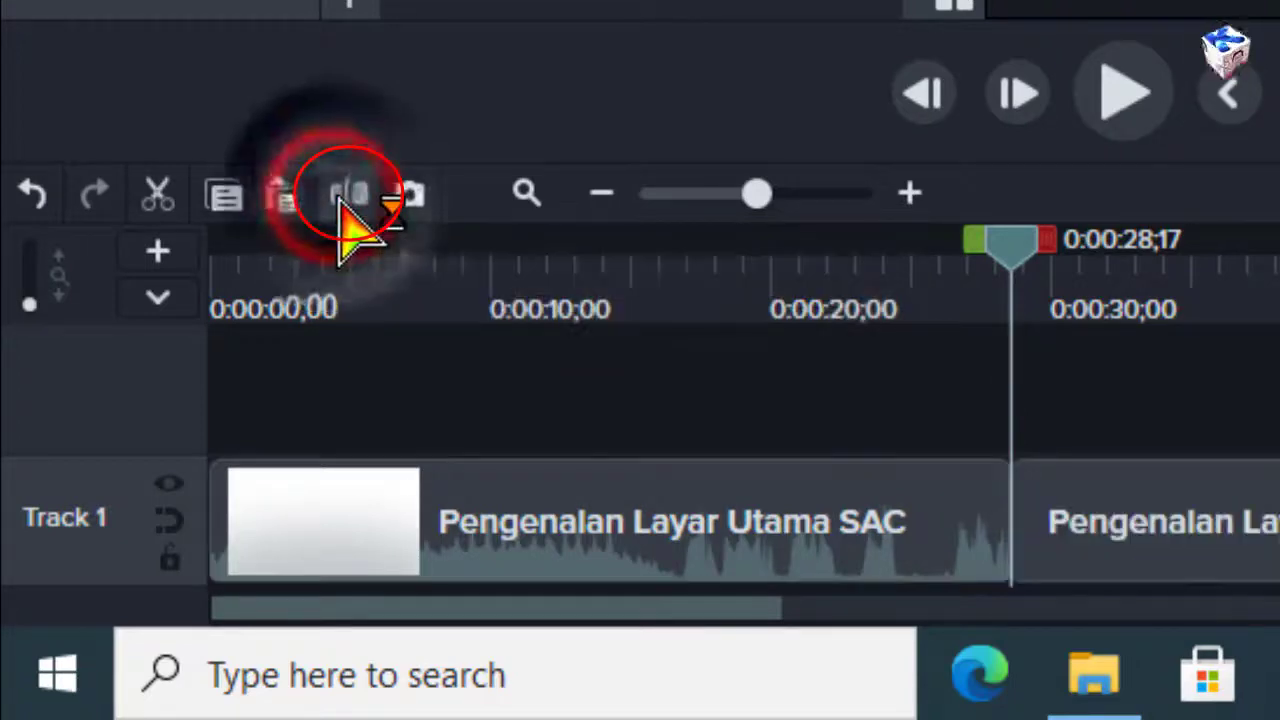
# Step: Slide the second segment away and back against the first, and undo back to the unsplit clip
pyautogui.click(1261, 527)
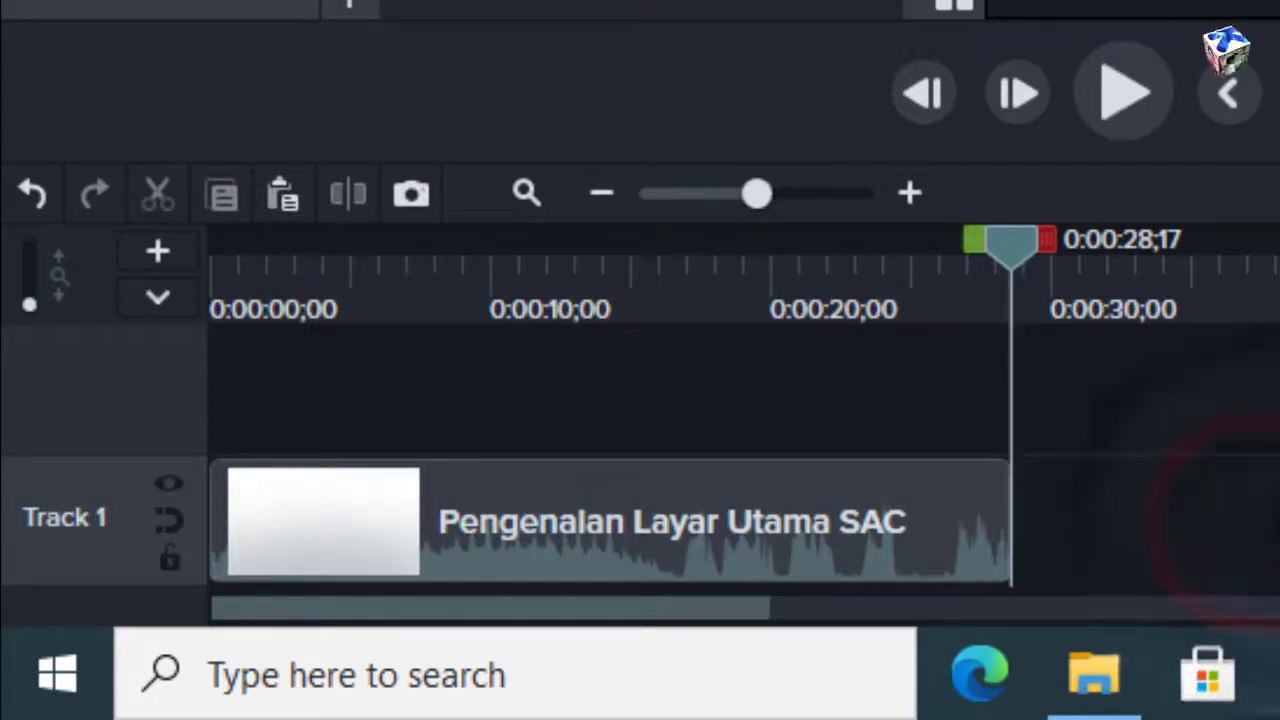
pyautogui.moveTo(1194, 514); pyautogui.dragTo(1114, 529)
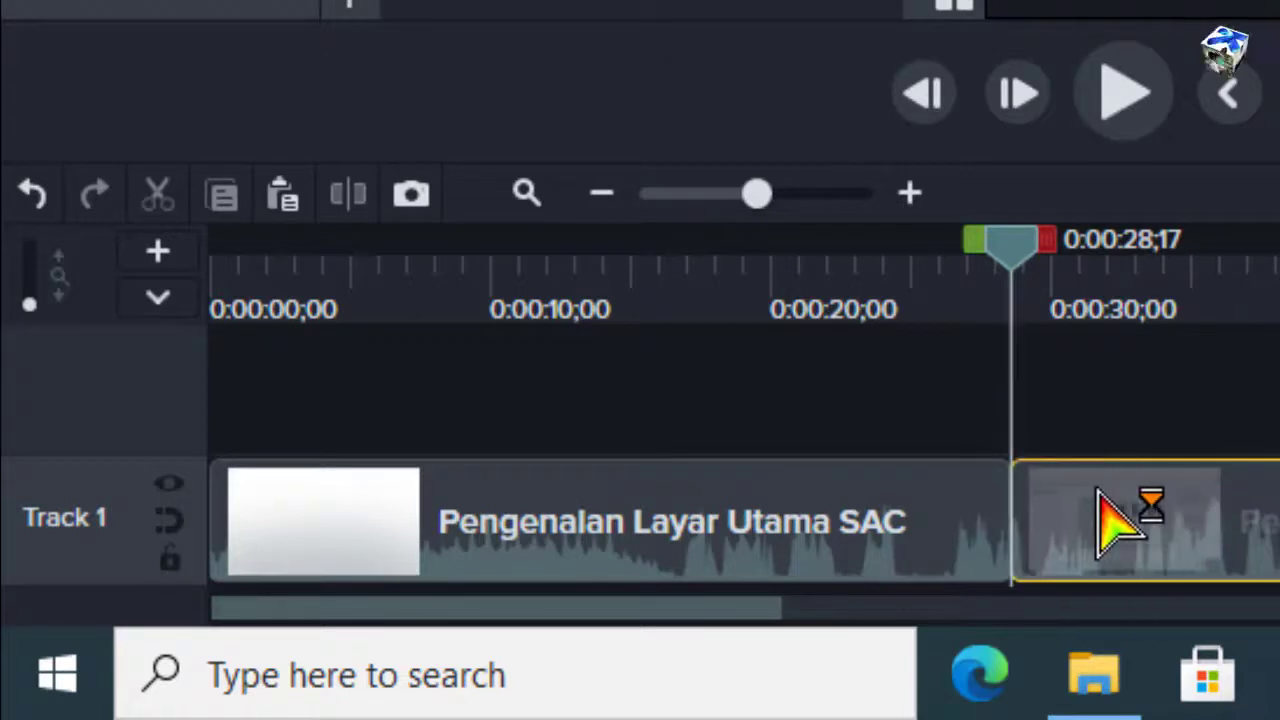
pyautogui.click(30, 196)
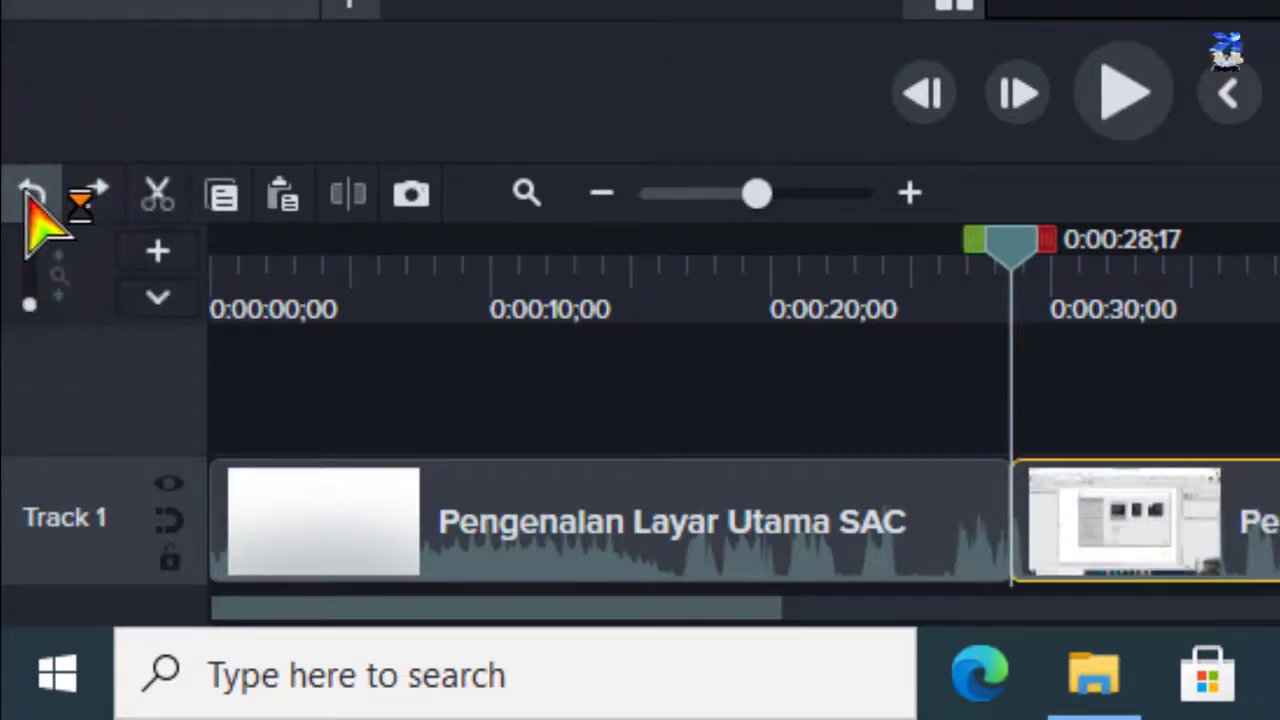
pyautogui.click(30, 196)
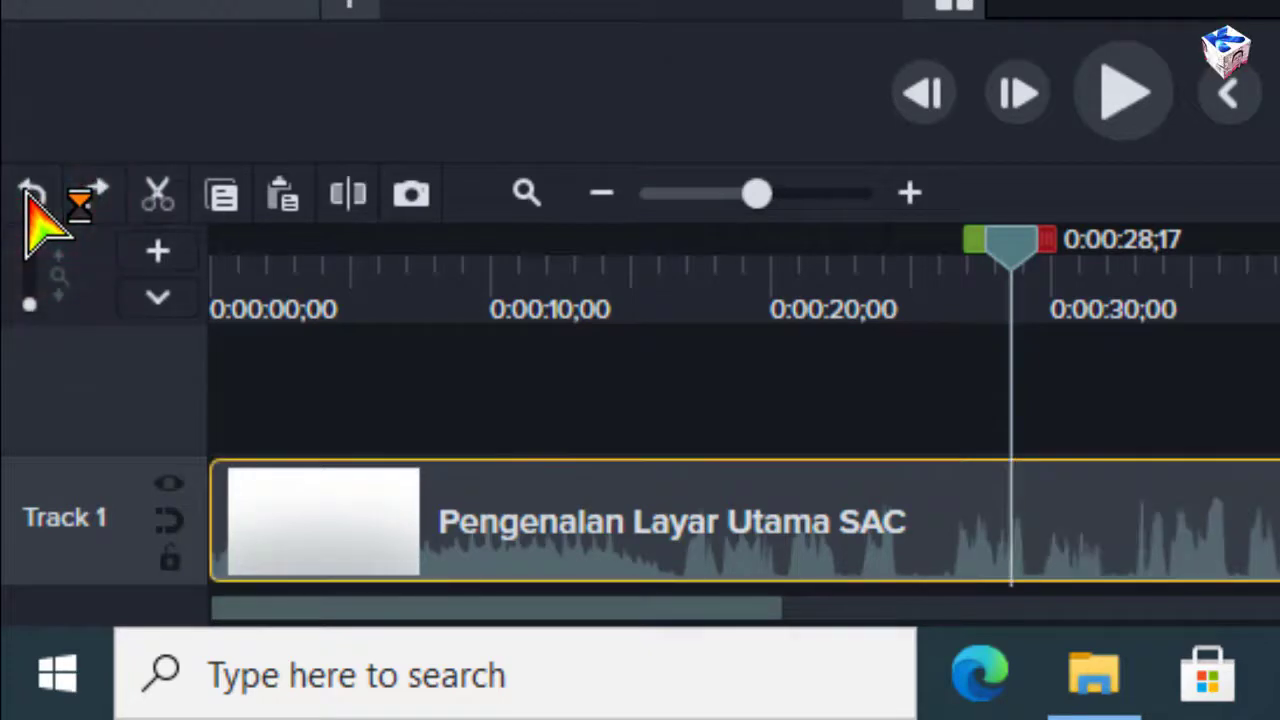
# Step: Split the selected Track 1 clip with the playhead at 0:00:28;27
pyautogui.click(1016, 250)
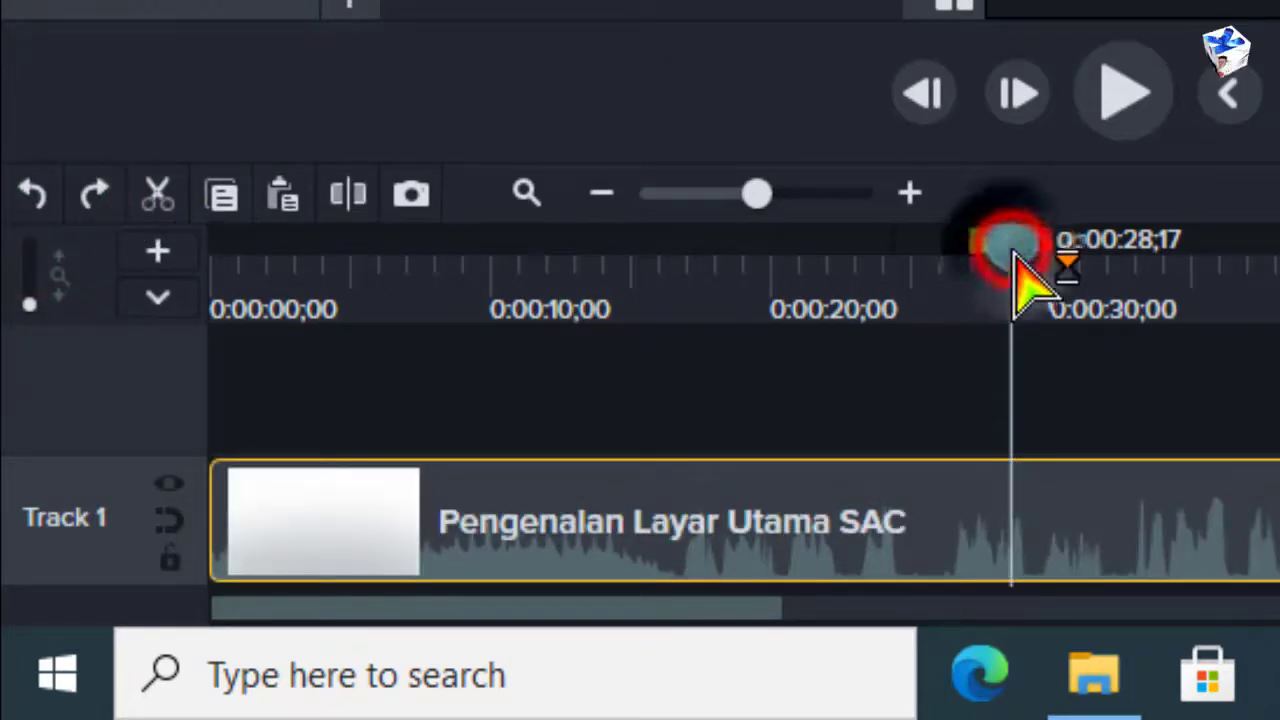
pyautogui.click(1078, 530)
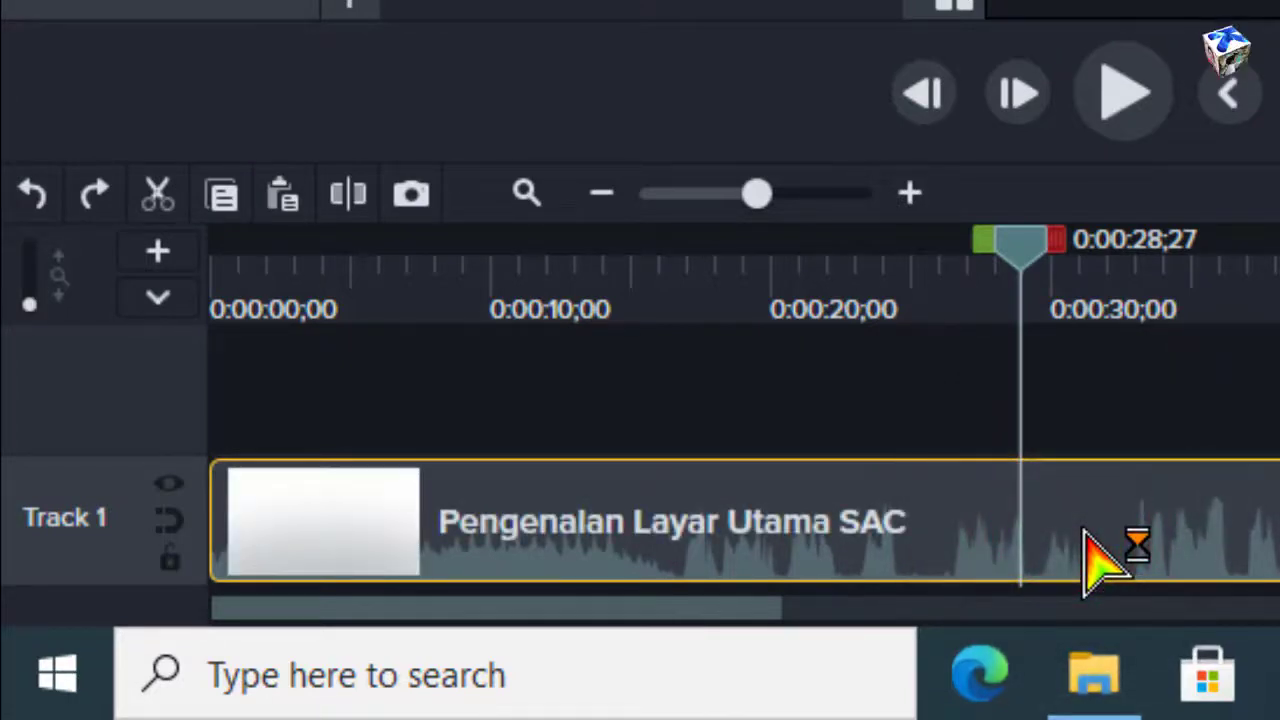
pyautogui.rightClick(1030, 262)
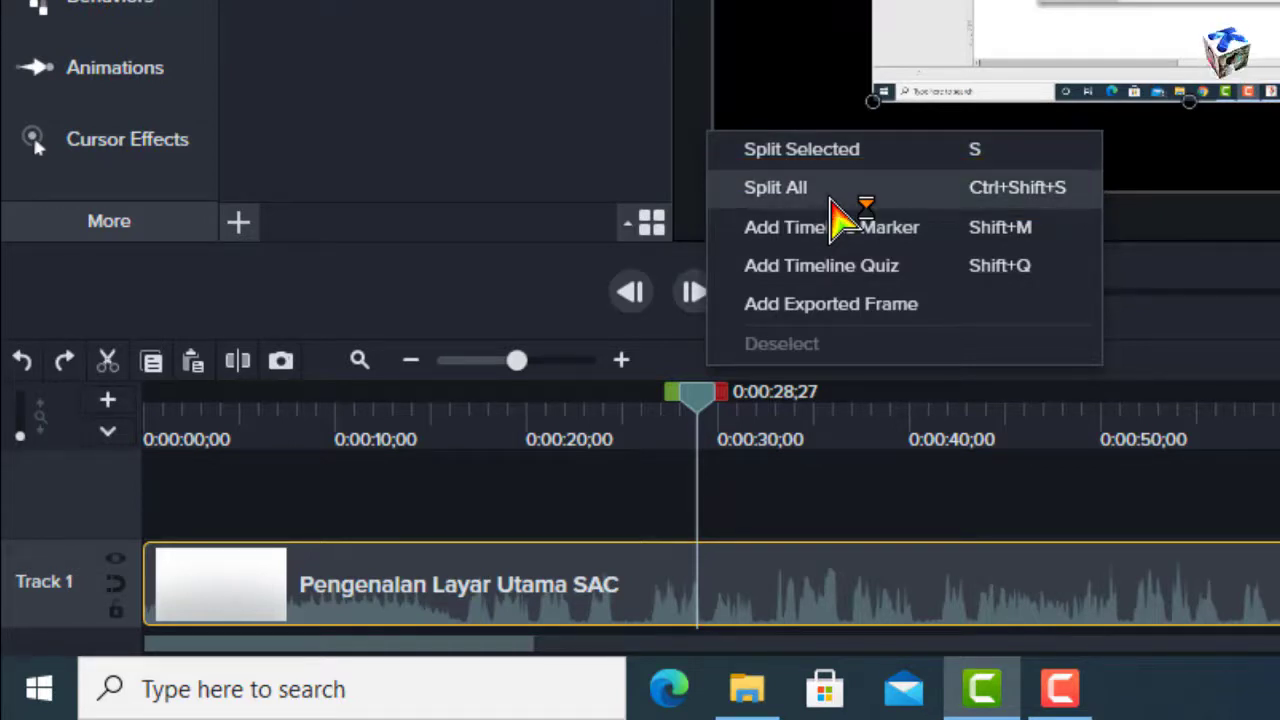
pyautogui.click(808, 150)
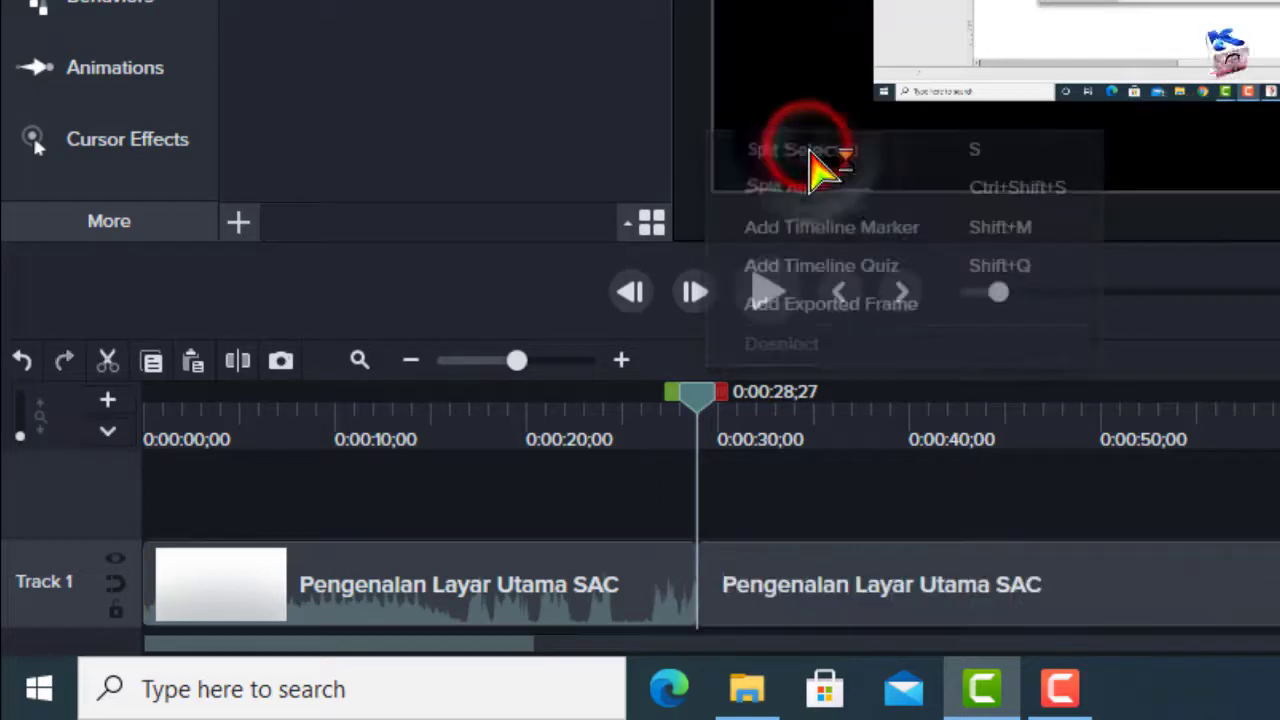
# Step: Move the second segment away from the first and return it to the first segment's end
pyautogui.click(797, 587)
pyautogui.moveTo(1015, 595); pyautogui.dragTo(714, 580)
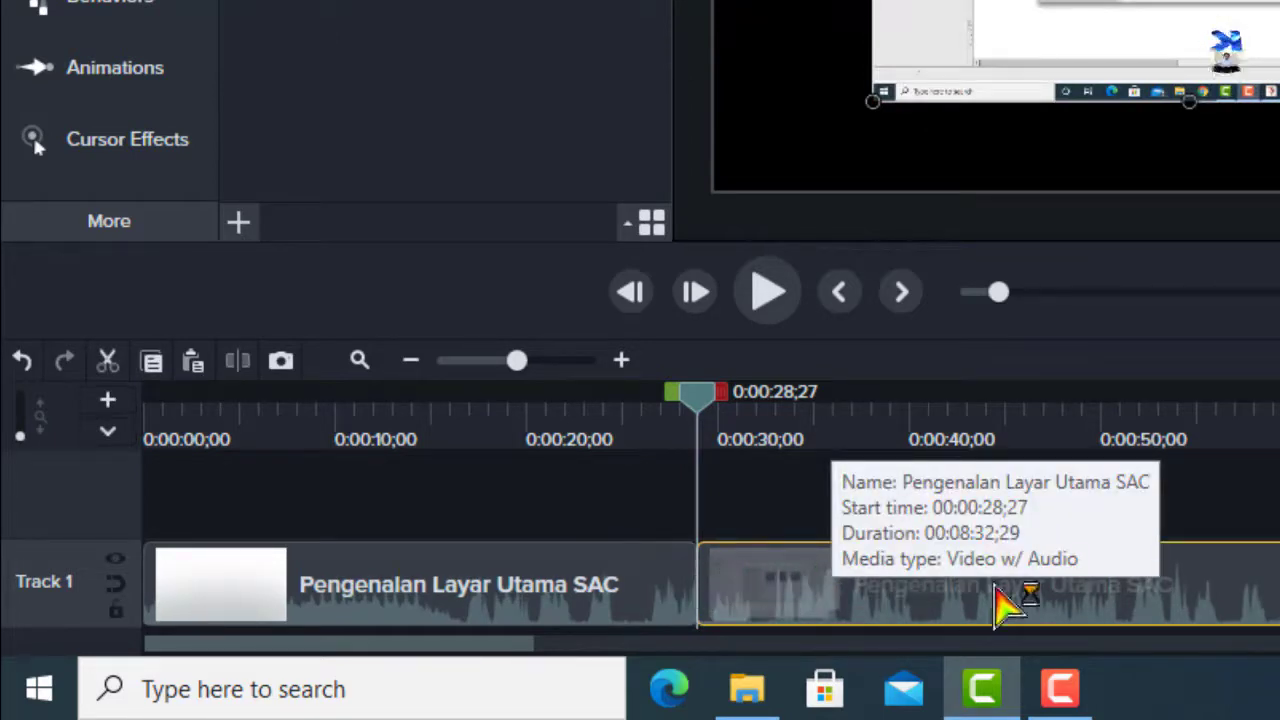
pyautogui.click(1238, 612)
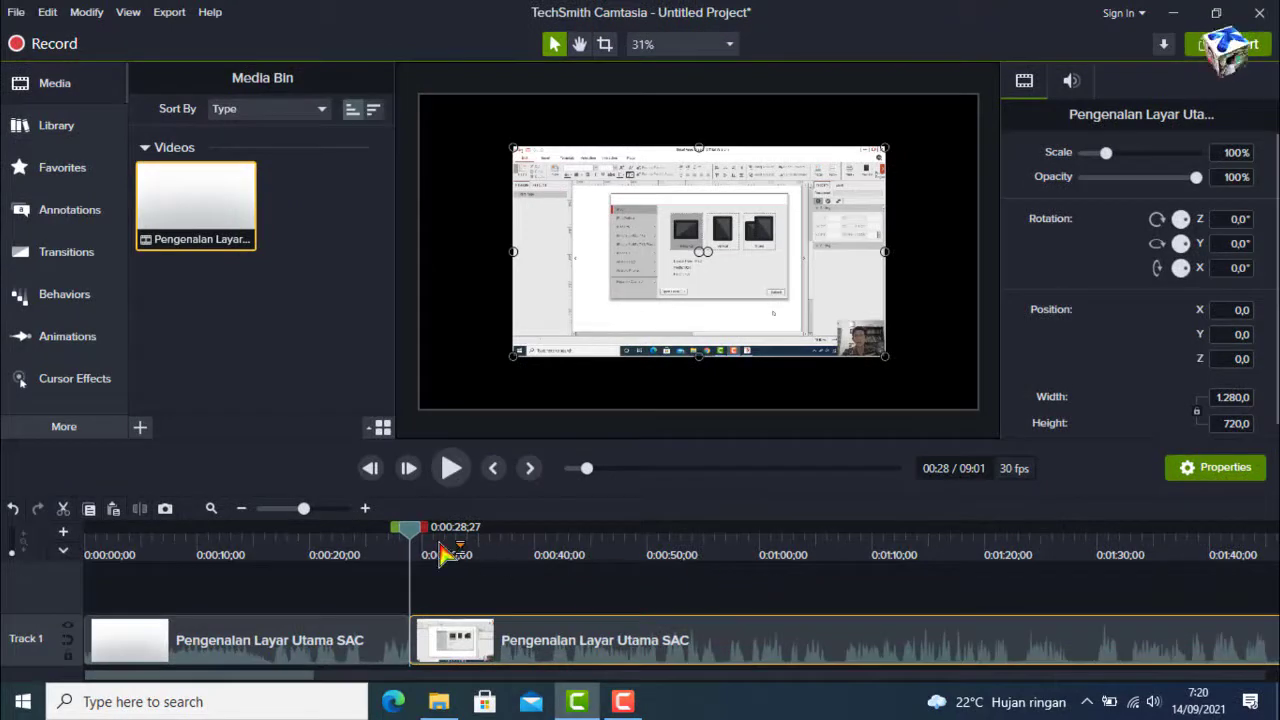
# Step: Split the second segment on Track 1 at 0:00:35;22
pyautogui.moveTo(416, 540); pyautogui.dragTo(490, 537)
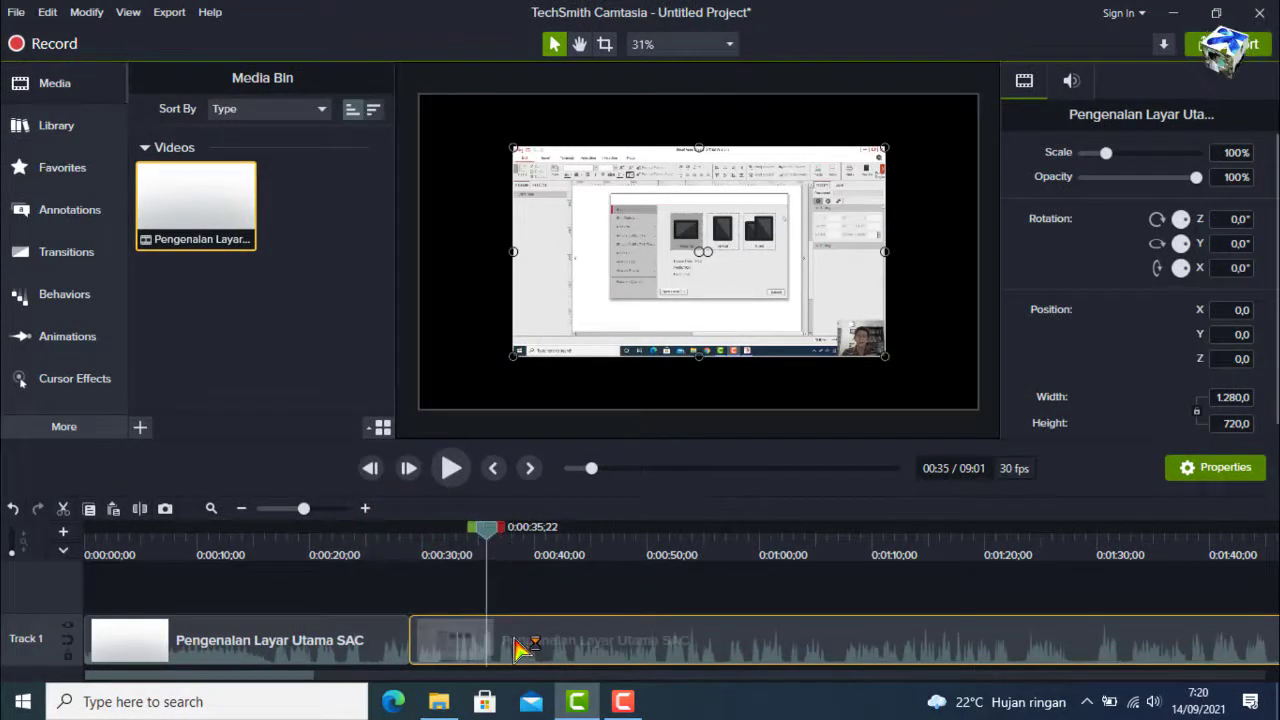
pyautogui.click(516, 640)
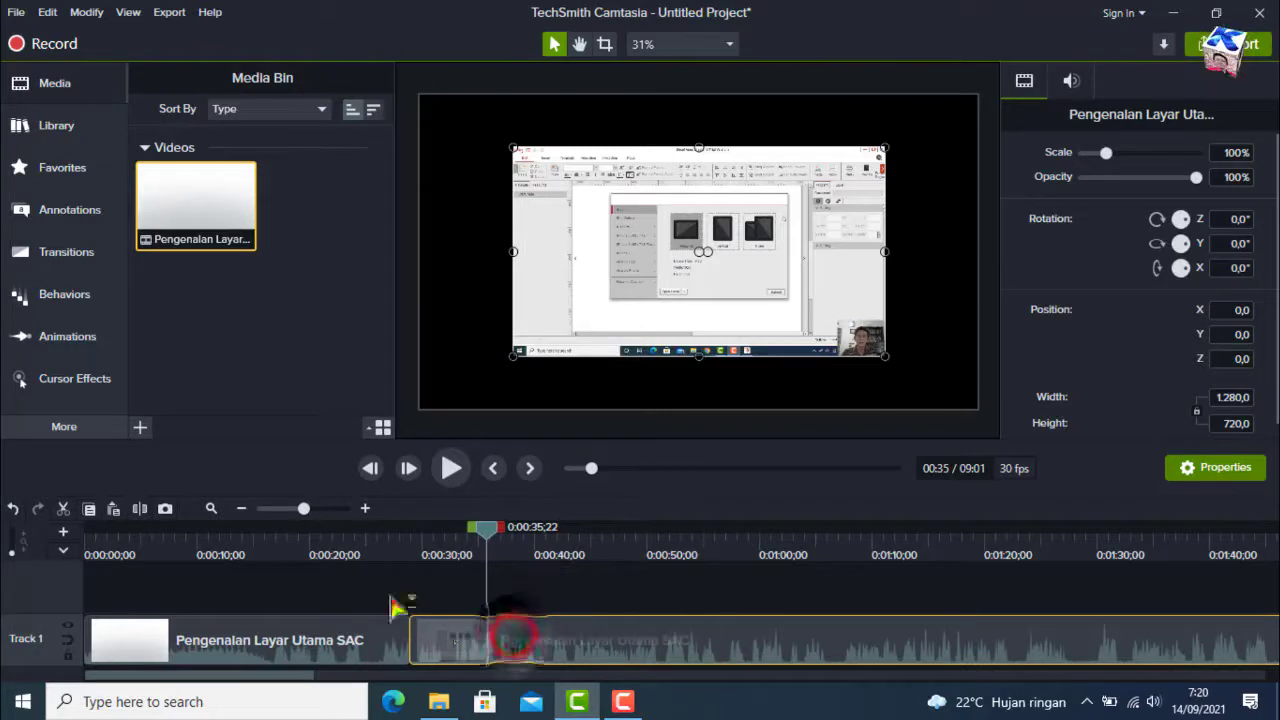
pyautogui.click(141, 509)
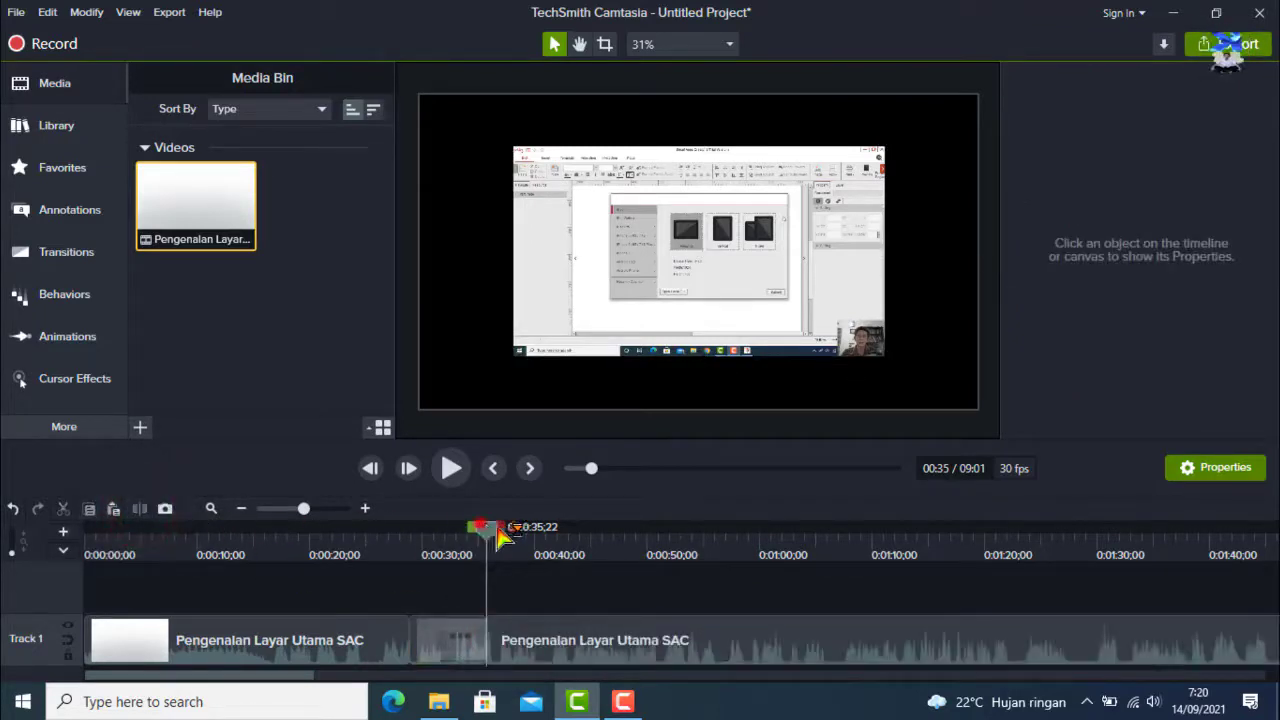
# Step: Split the last segment on Track 1 at 0:00:47;07
pyautogui.moveTo(487, 530); pyautogui.dragTo(612, 538)
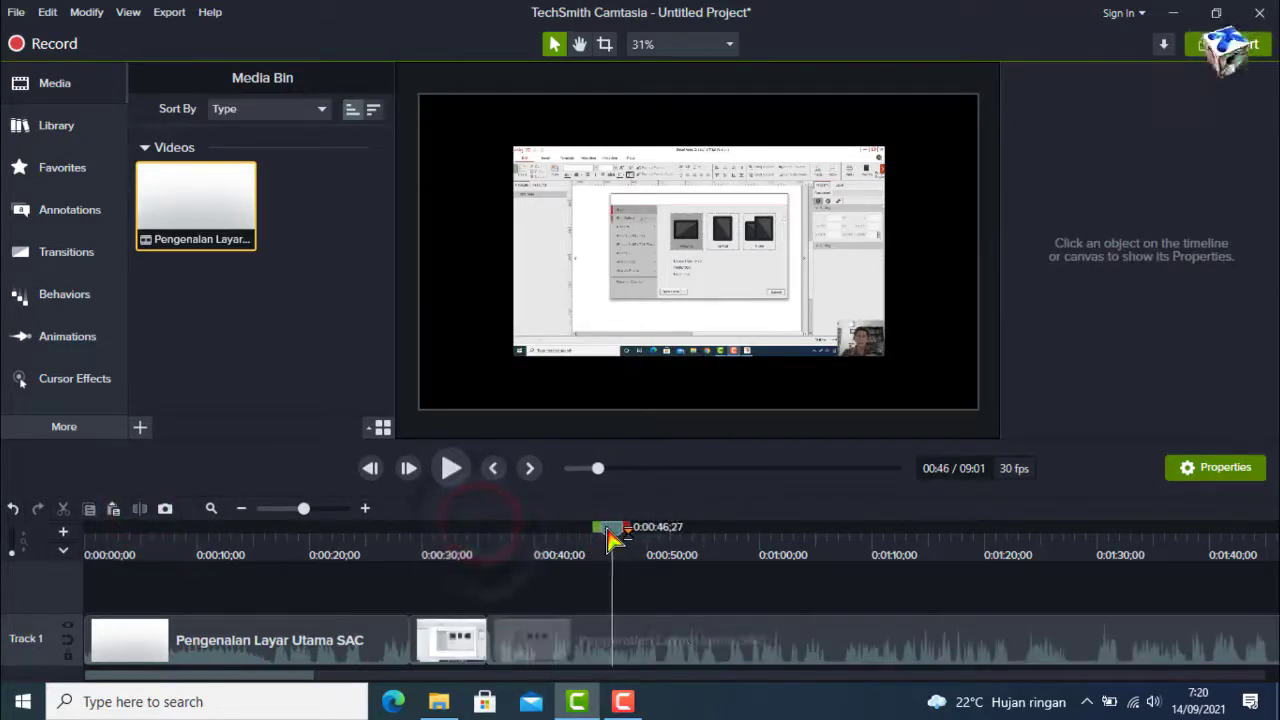
pyautogui.click(700, 650)
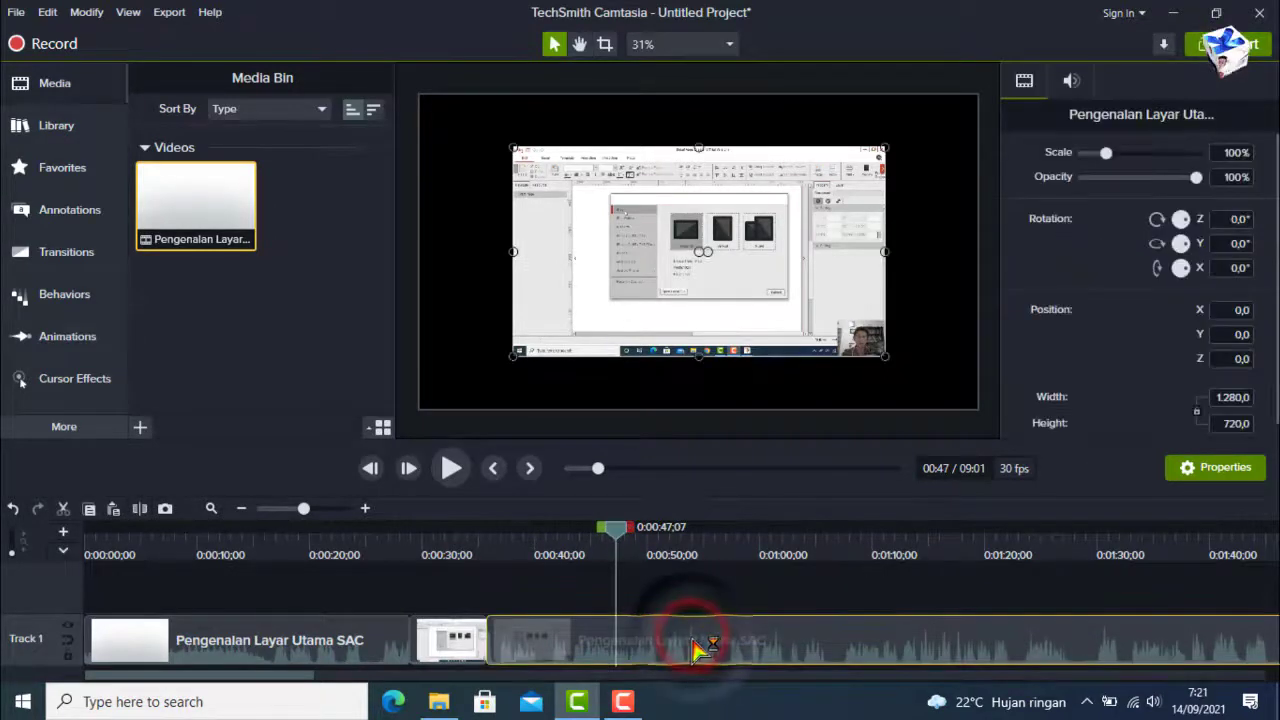
pyautogui.click(140, 510)
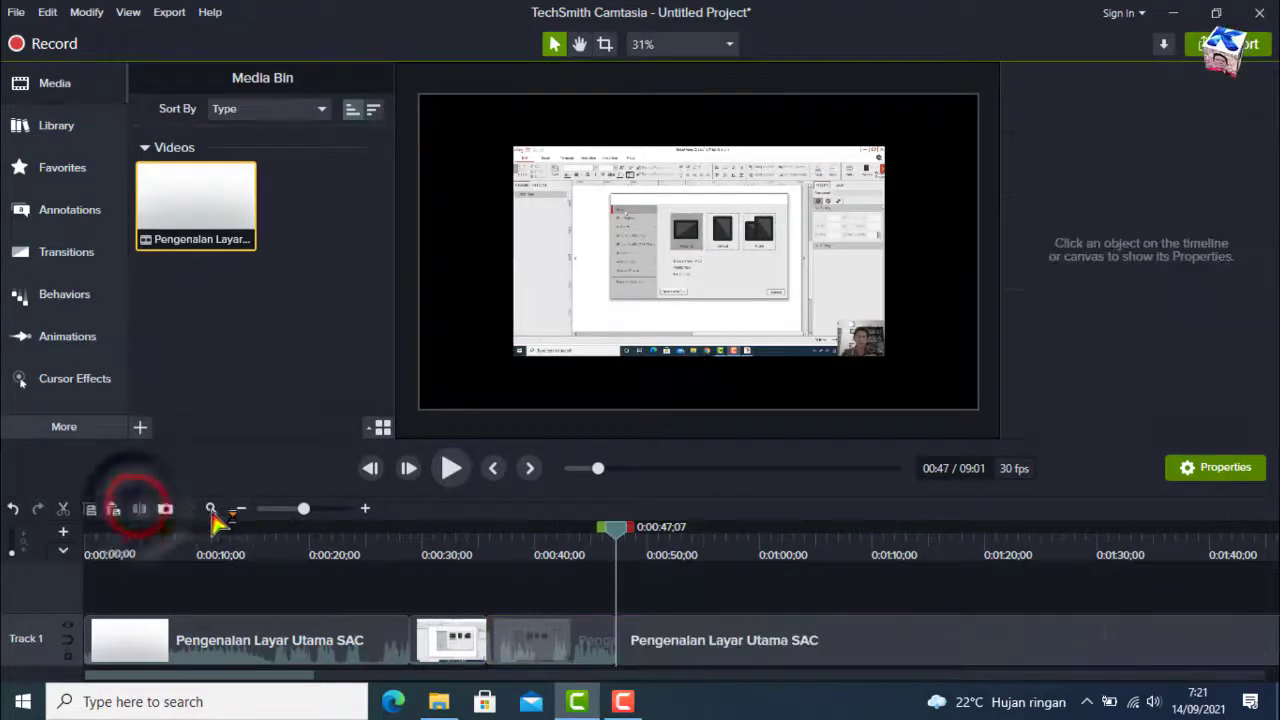
# Step: Split the last segment on Track 1 at 0:00:50;09 using Split Selected
pyautogui.moveTo(618, 536); pyautogui.dragTo(650, 538)
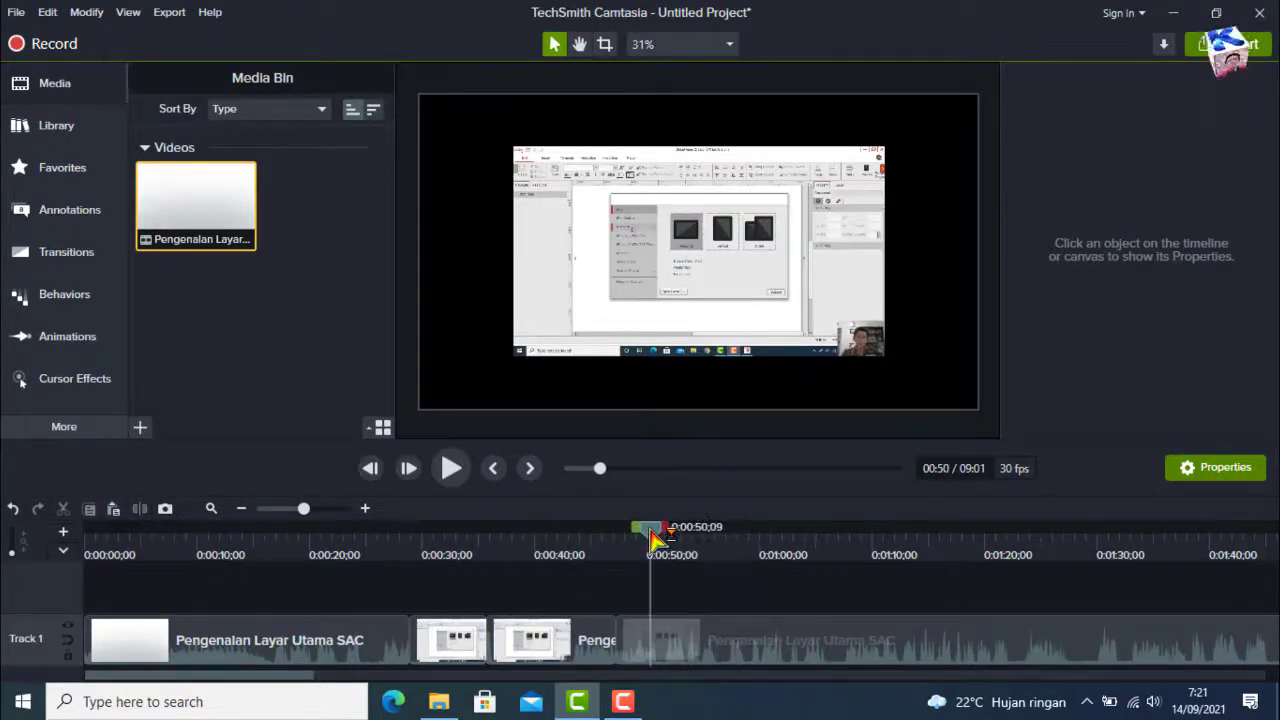
pyautogui.click(785, 633)
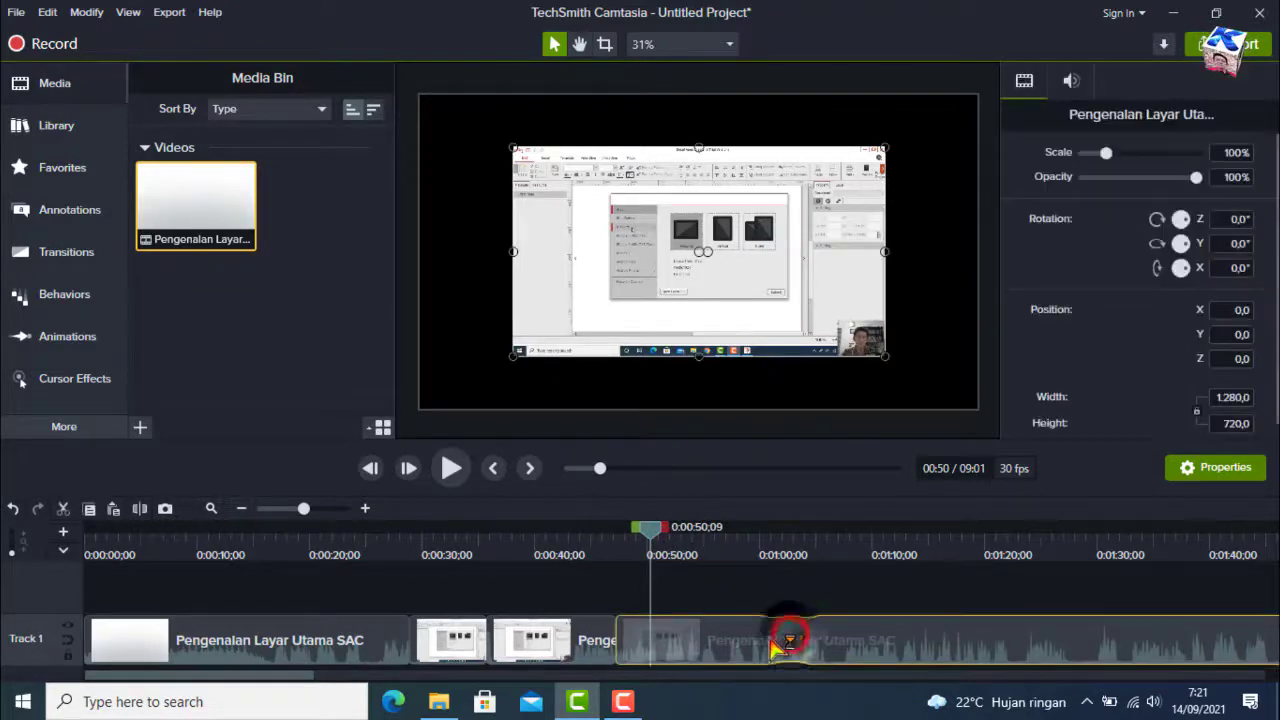
pyautogui.rightClick(710, 645)
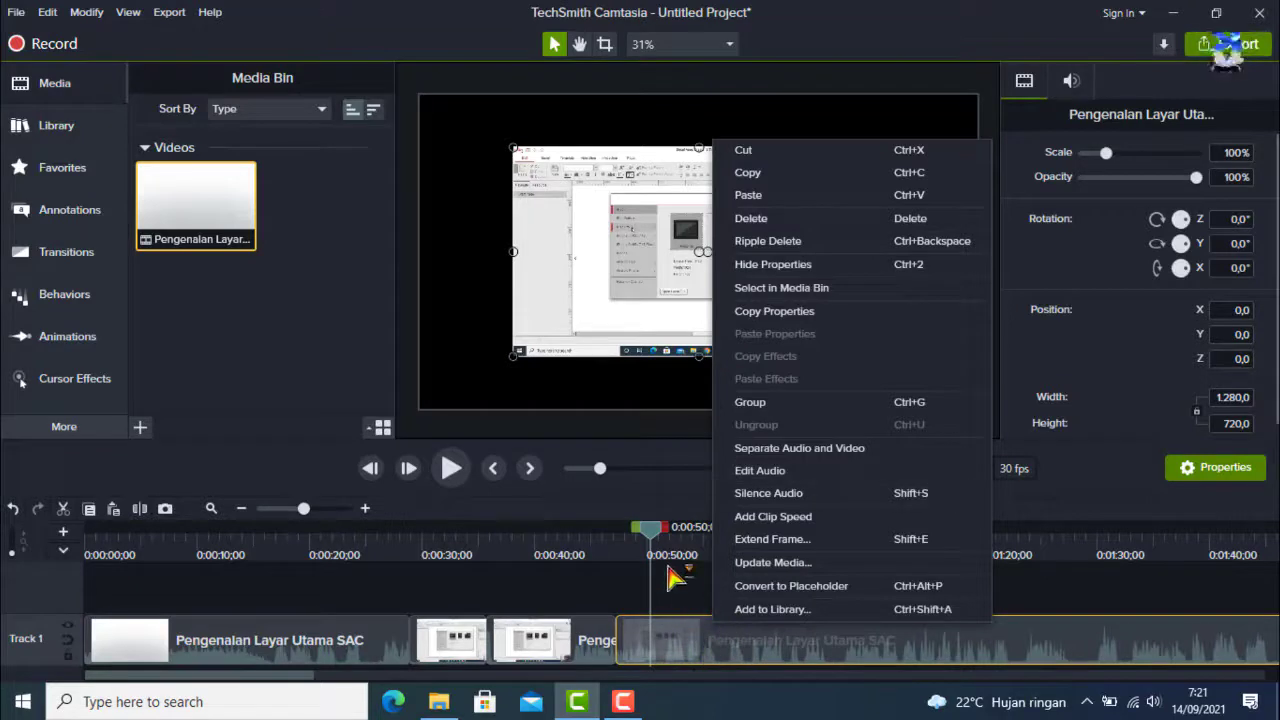
pyautogui.click(646, 530)
pyautogui.rightClick(643, 525)
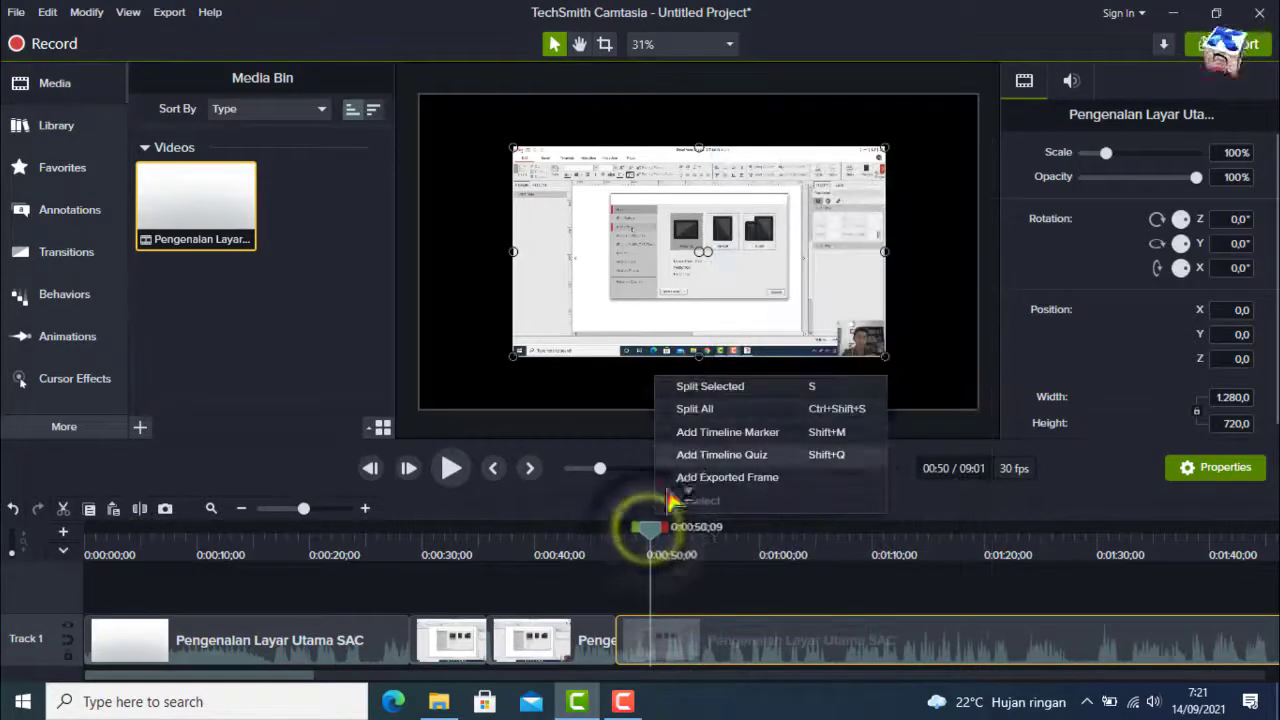
pyautogui.click(712, 395)
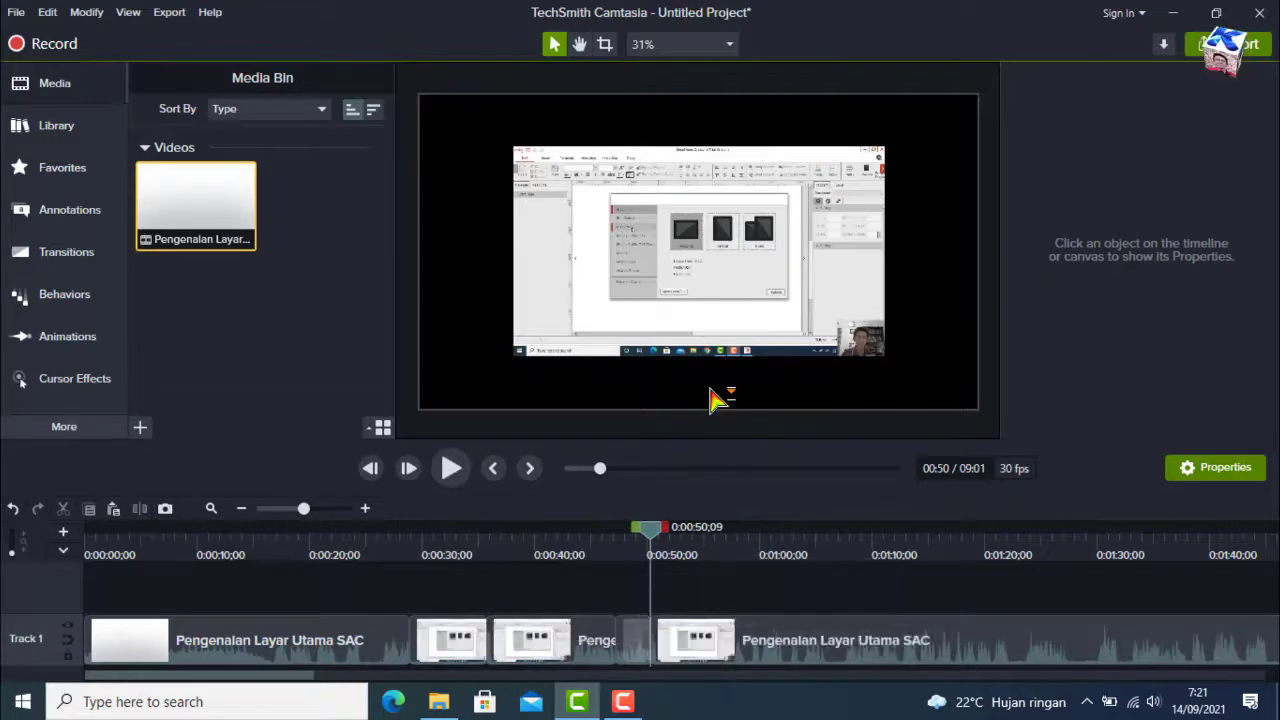
# Step: Split the last segment on Track 1 at 0:00:56;02 using Split All, and split the remainder at 0:01:15;19
pyautogui.click(716, 535)
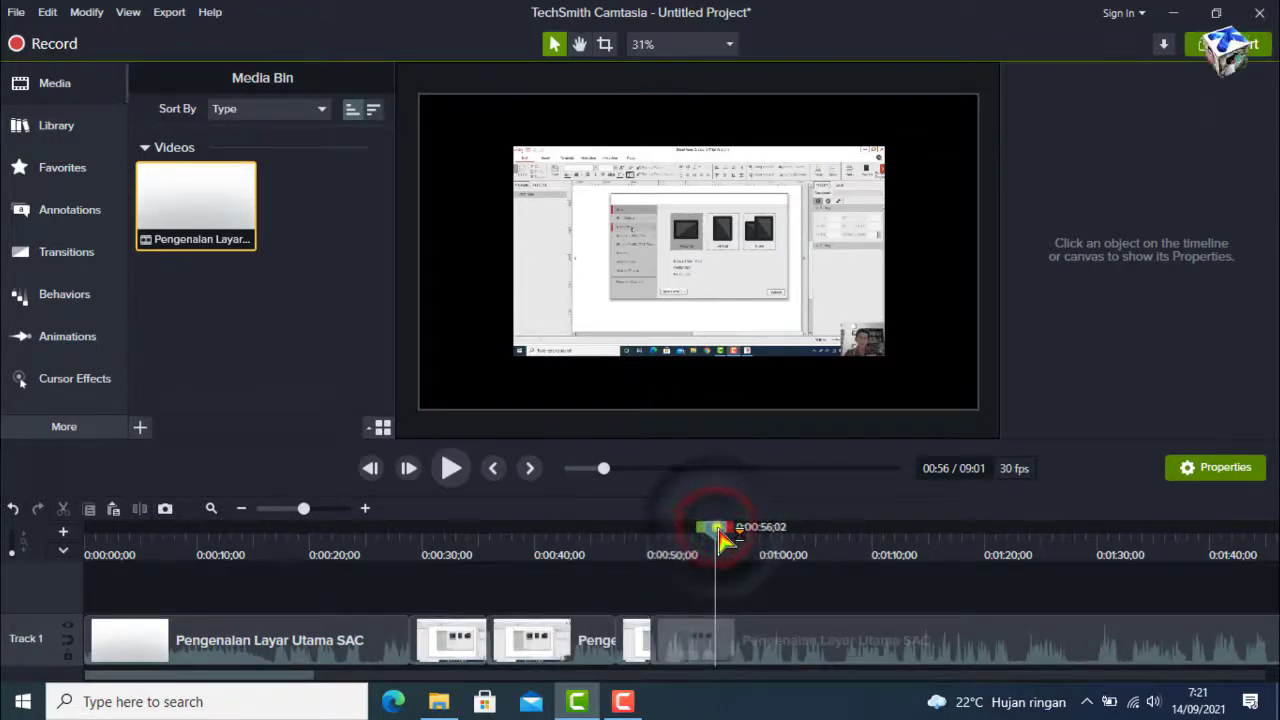
pyautogui.rightClick(716, 528)
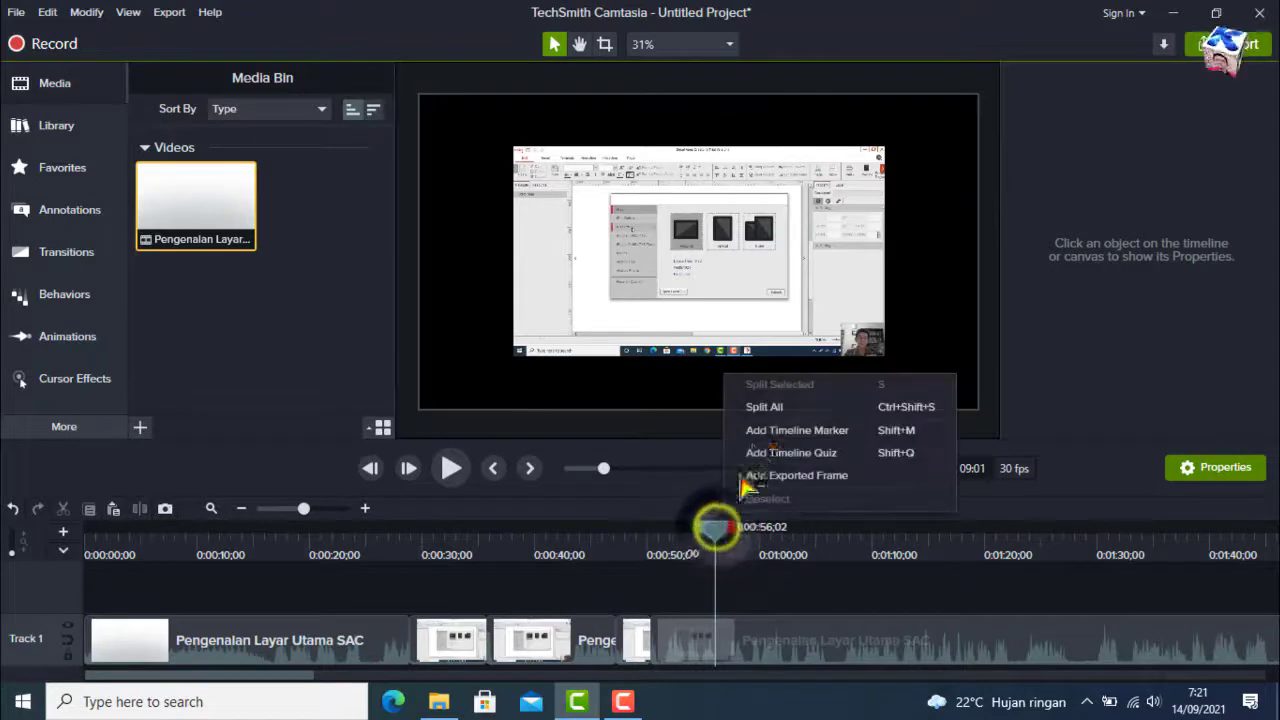
pyautogui.click(770, 407)
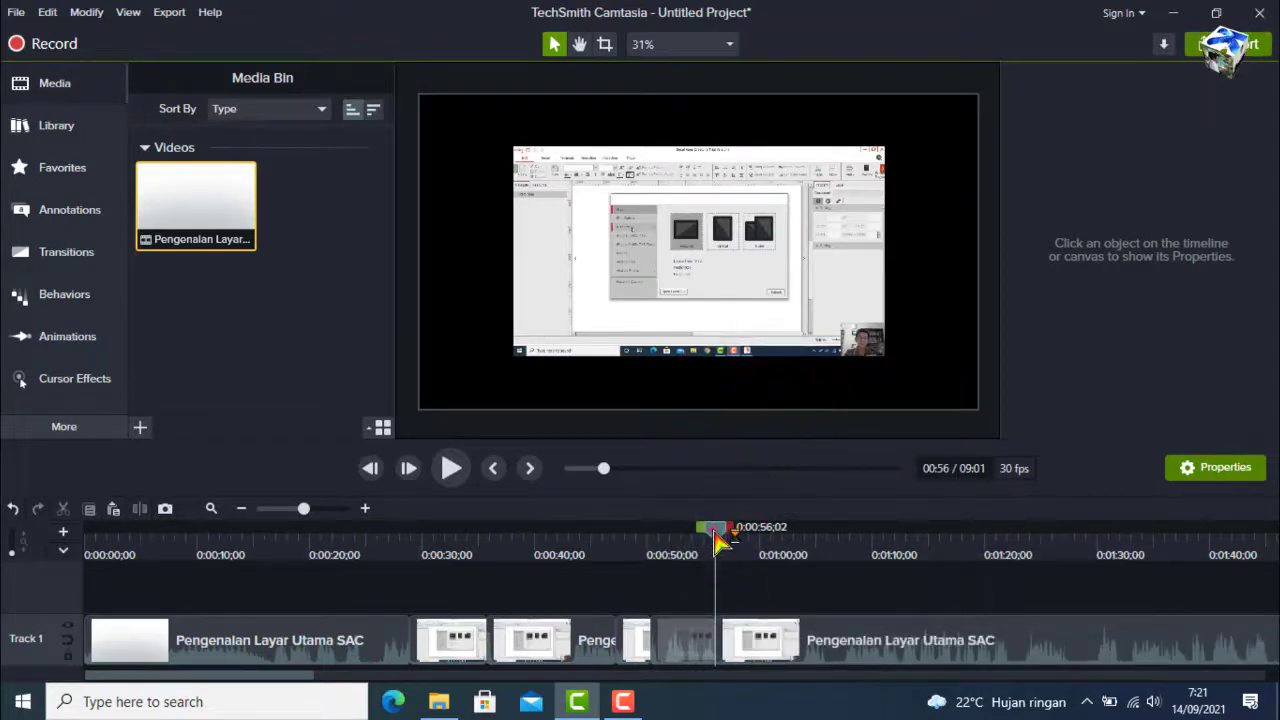
pyautogui.moveTo(716, 537); pyautogui.dragTo(940, 545)
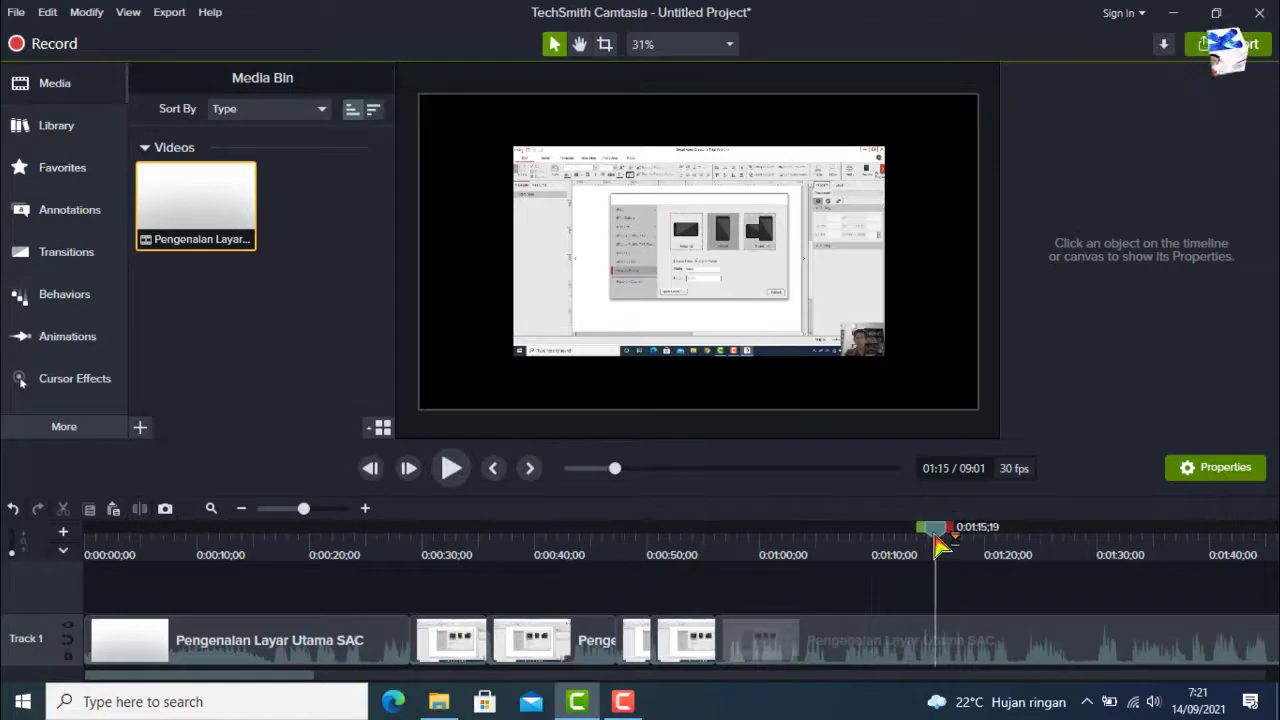
pyautogui.click(1027, 655)
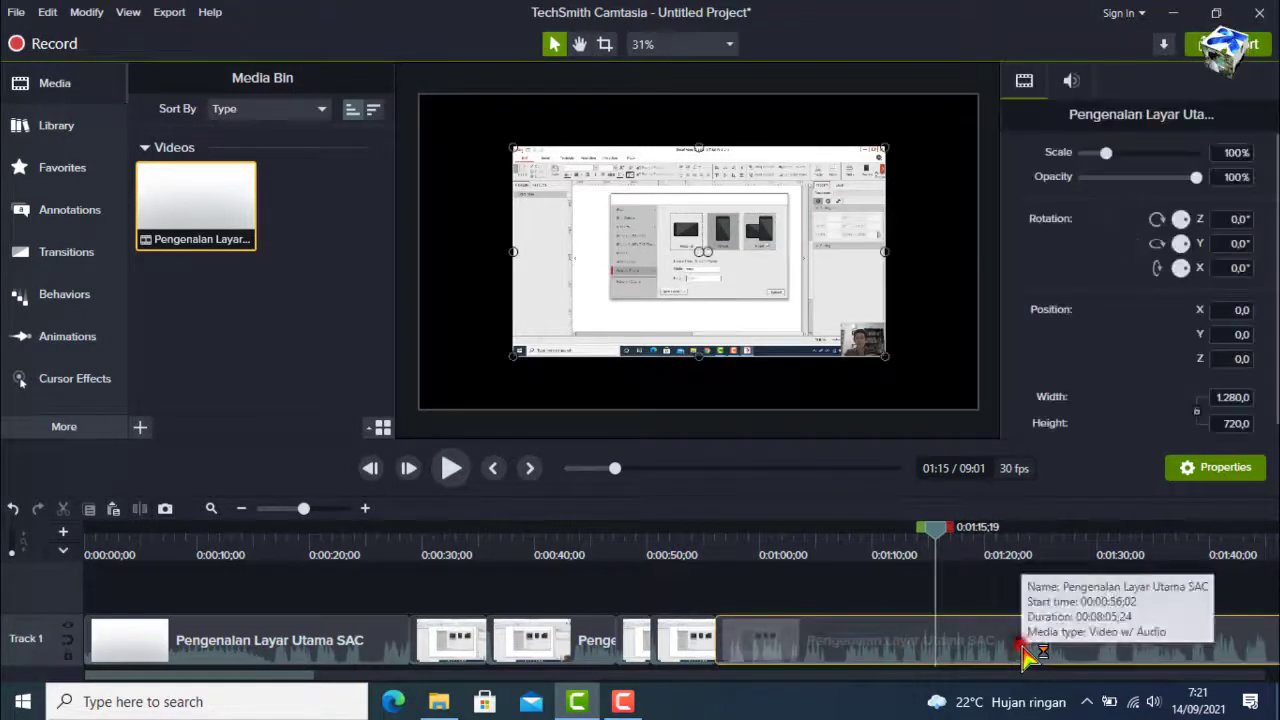
pyautogui.click(140, 509)
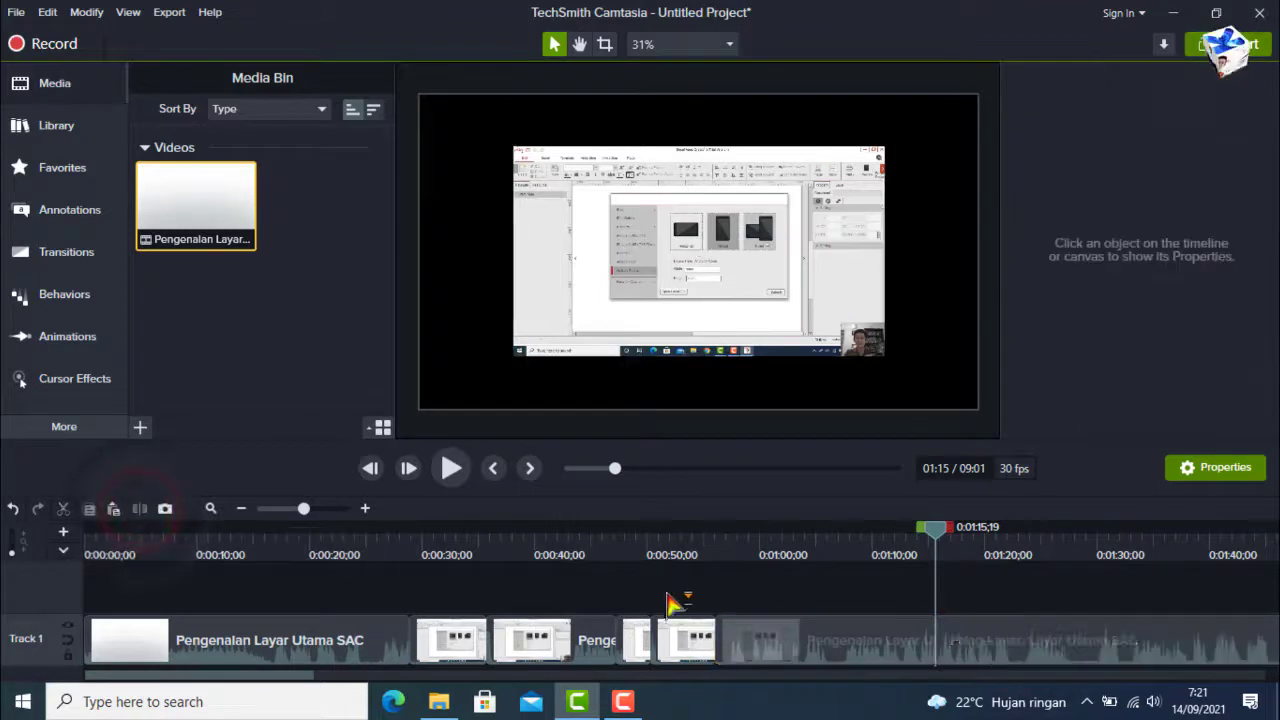
# Step: Move the last segment on Track 1 slightly away from its neighbour and return it to the preceding segment's end
pyautogui.moveTo(990, 652)
pyautogui.mouseDown()
pyautogui.moveTo(1197, 648)
pyautogui.moveTo(1009, 648)
pyautogui.mouseUp()
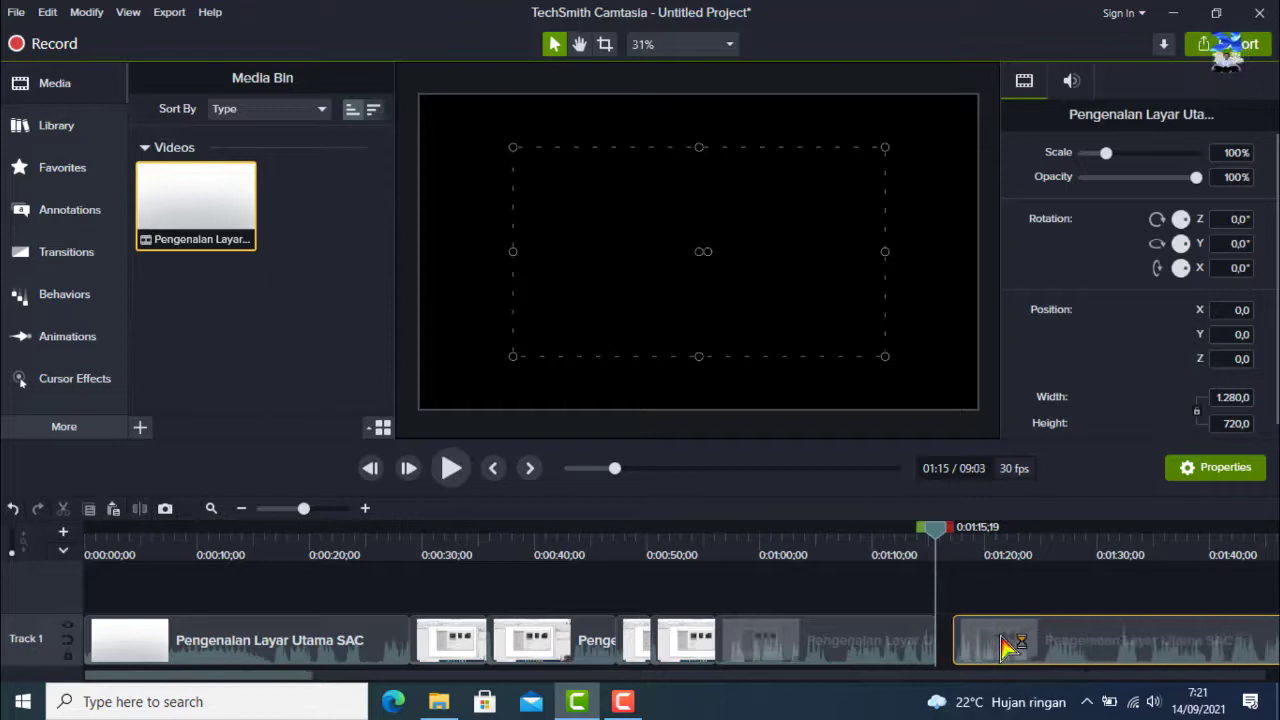
pyautogui.click(241, 509)
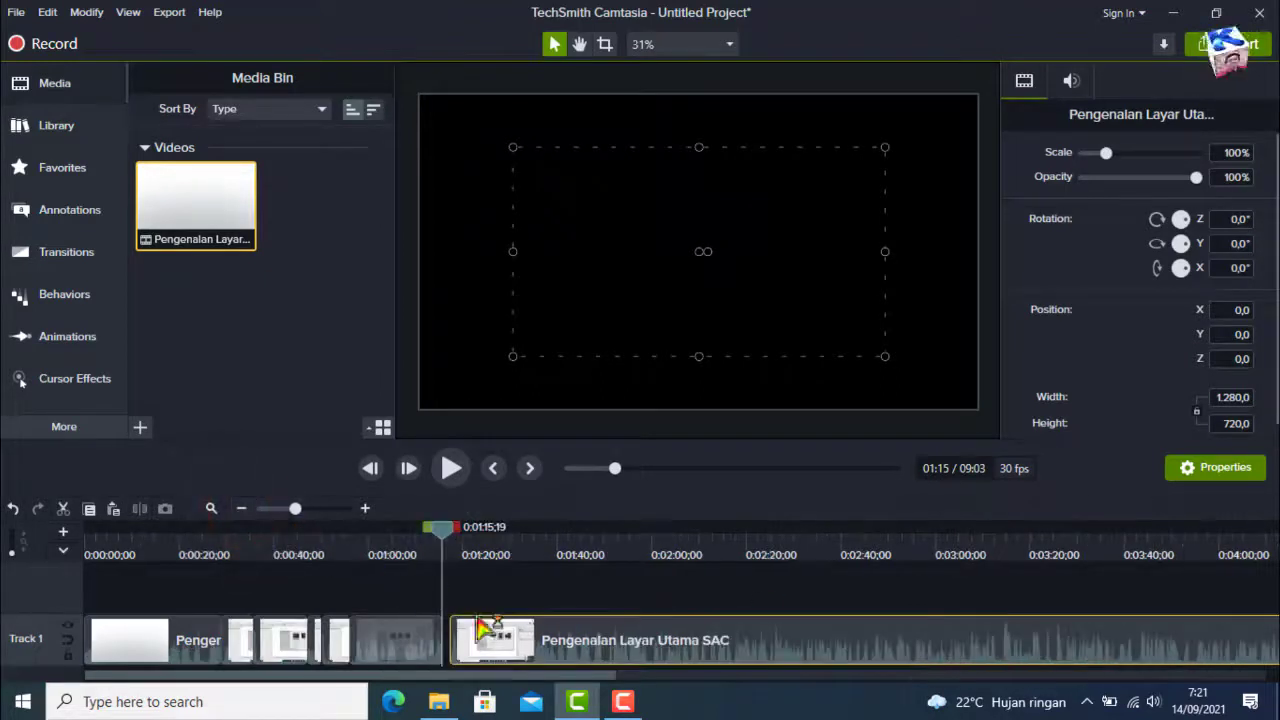
pyautogui.moveTo(483, 628); pyautogui.dragTo(474, 630)
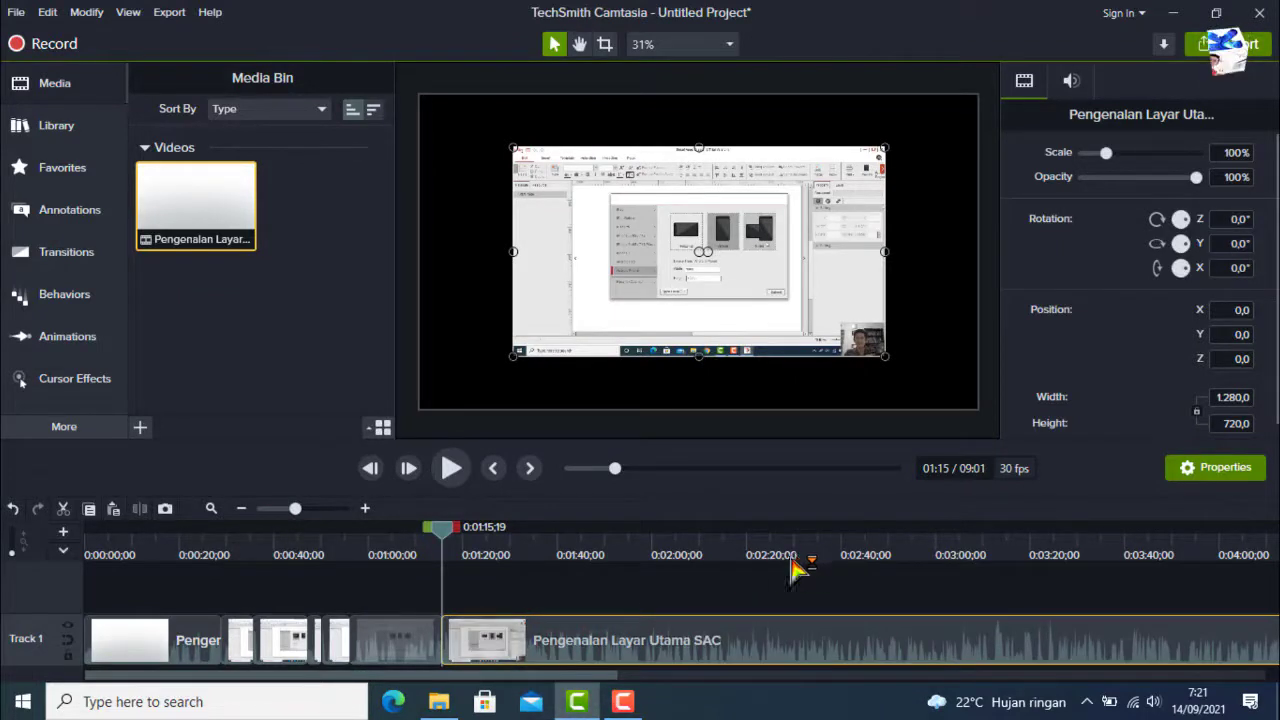
# Step: Spread the segments after the first one apart along Track 1, leaving a gap between each pair
pyautogui.moveTo(620, 650); pyautogui.dragTo(850, 643)
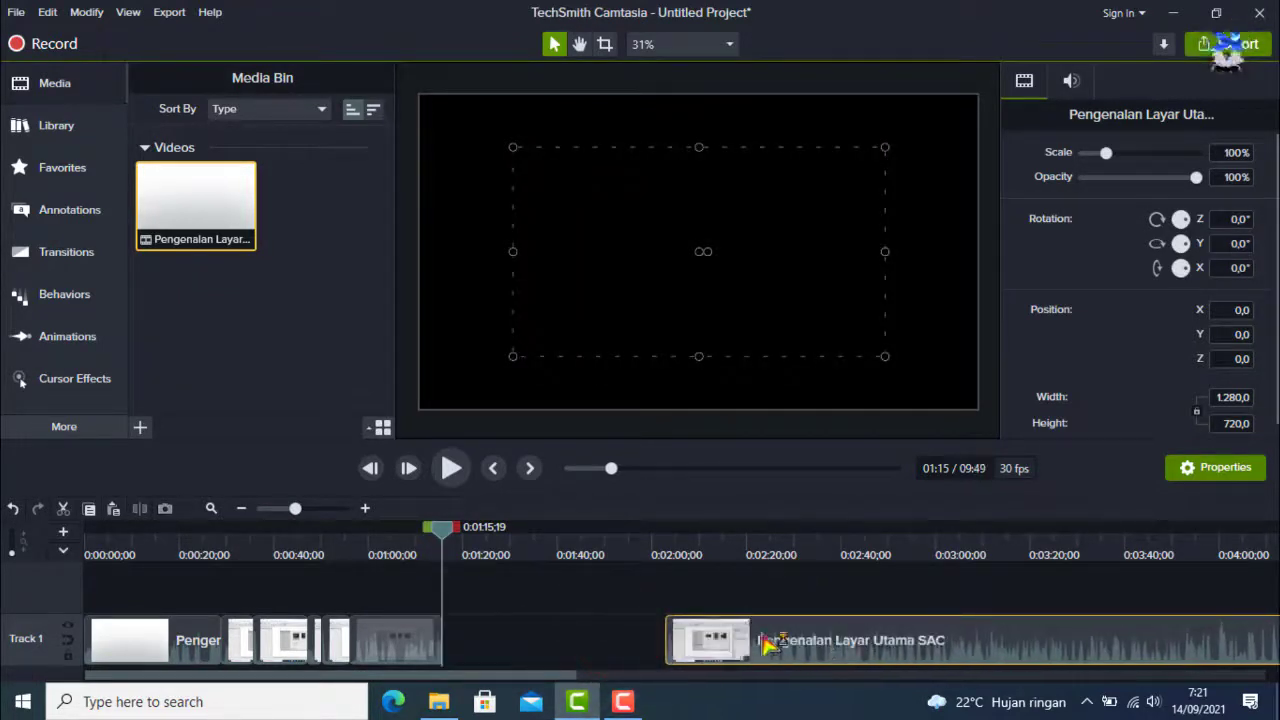
pyautogui.moveTo(405, 645); pyautogui.dragTo(267, 652)
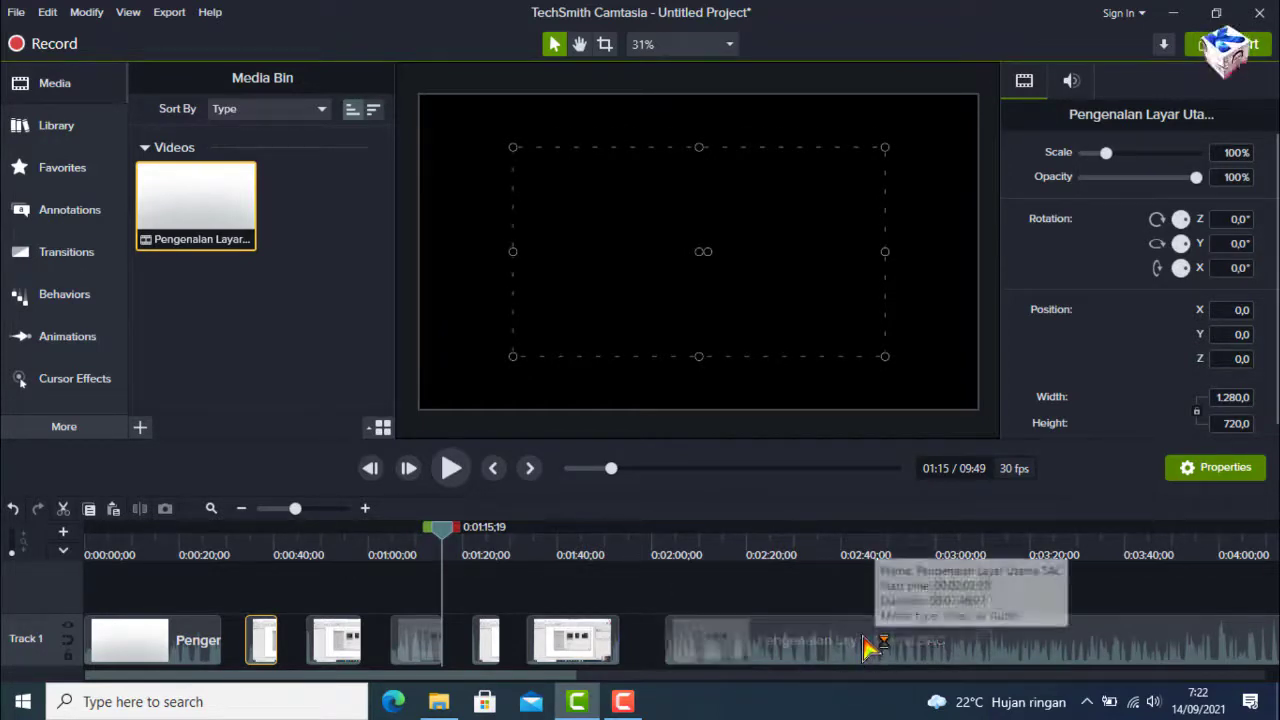
# Step: Delete the second segment on Track 1 and undo the deletion
pyautogui.click(866, 645)
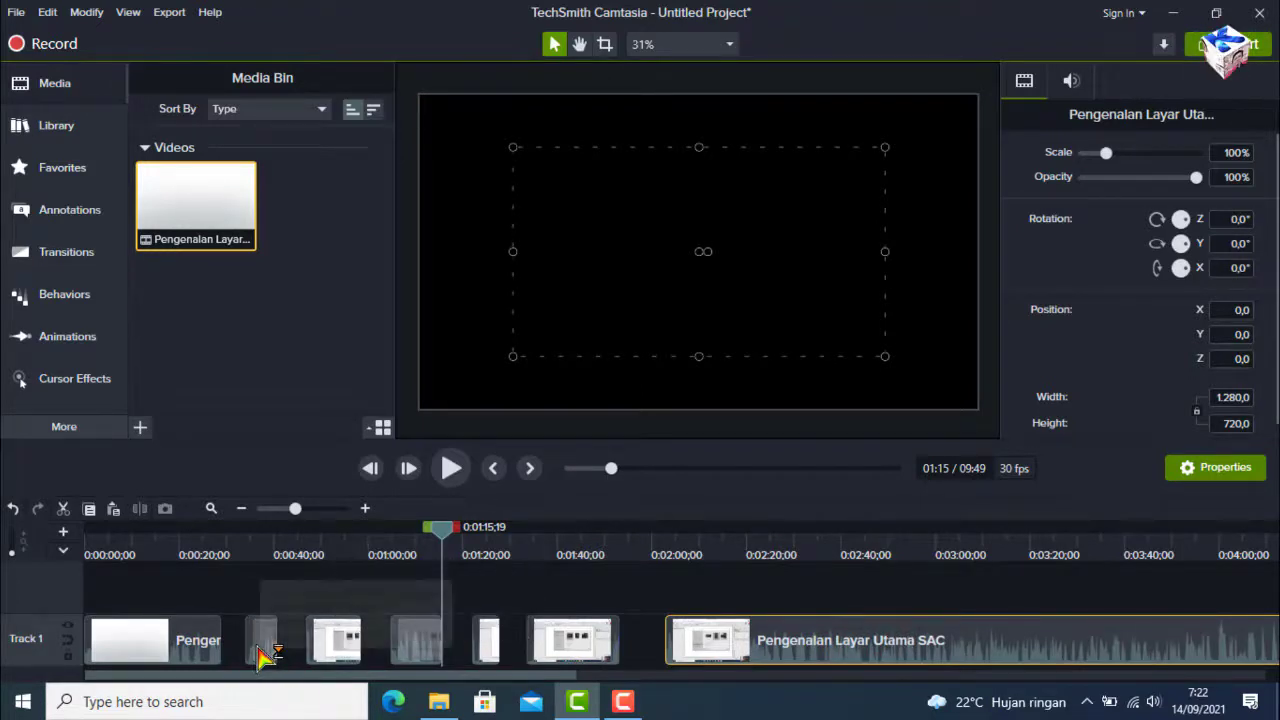
pyautogui.click(264, 654)
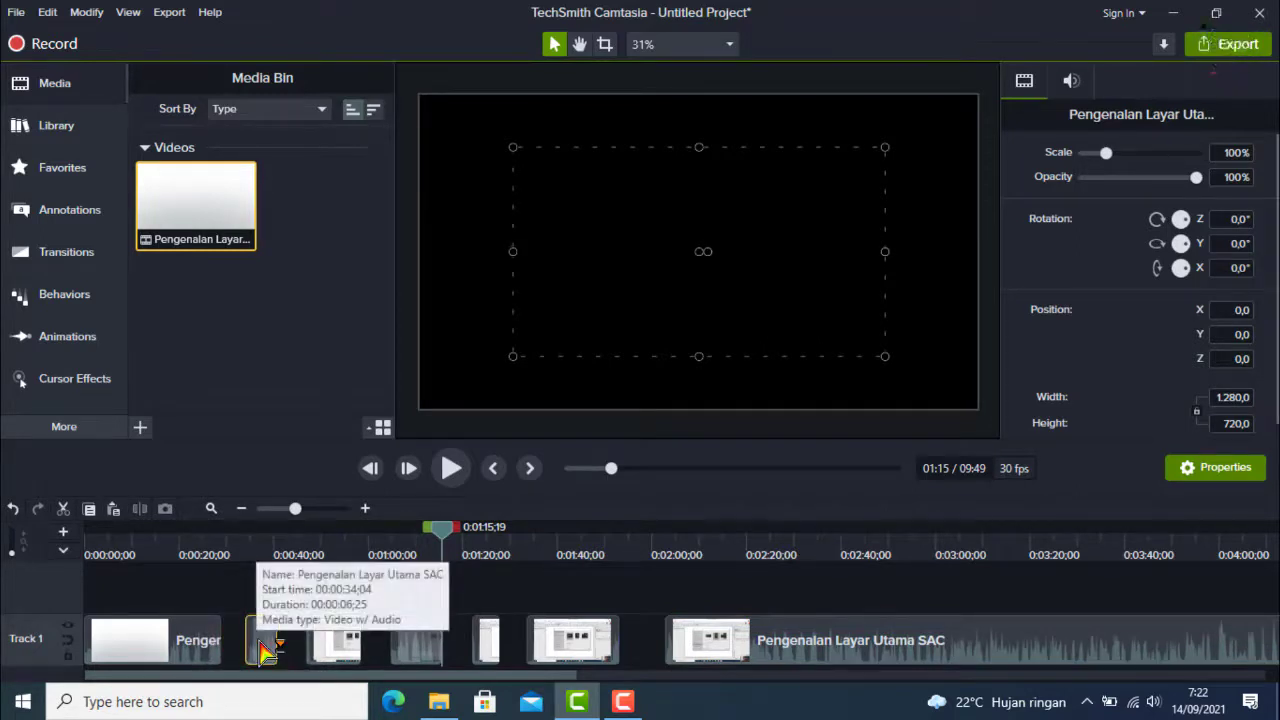
pyautogui.click(325, 652)
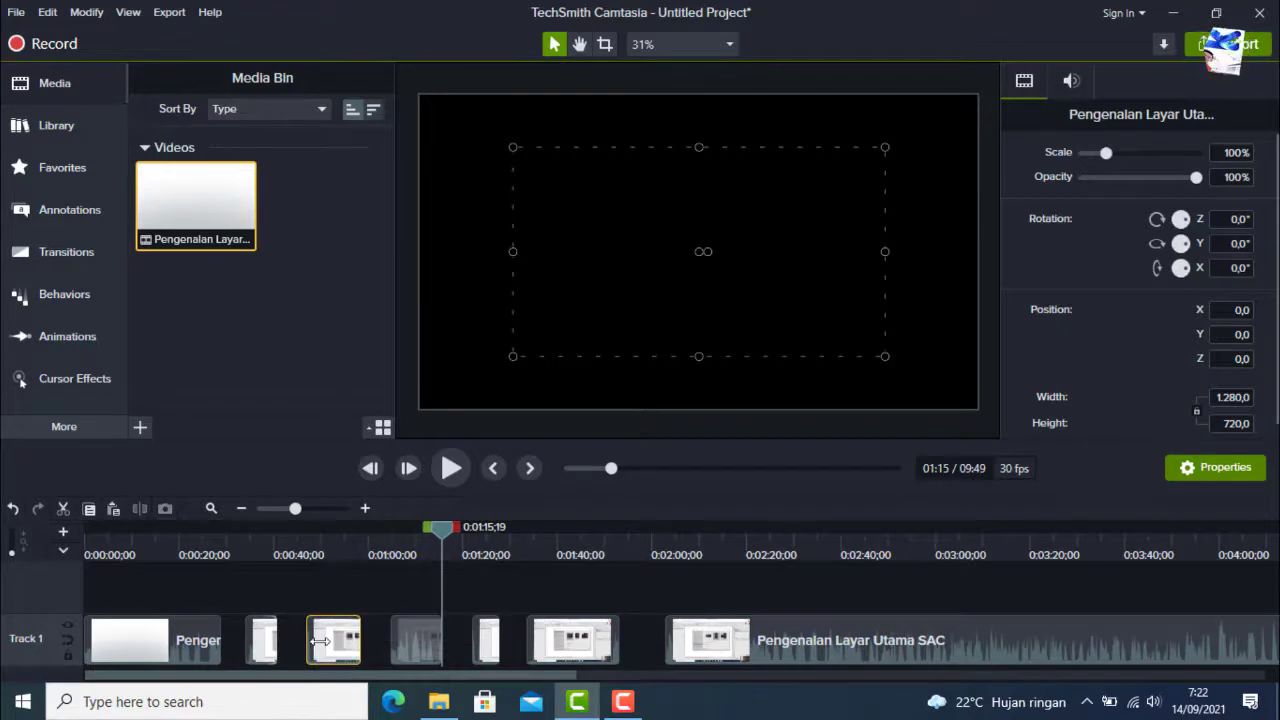
pyautogui.click(261, 640)
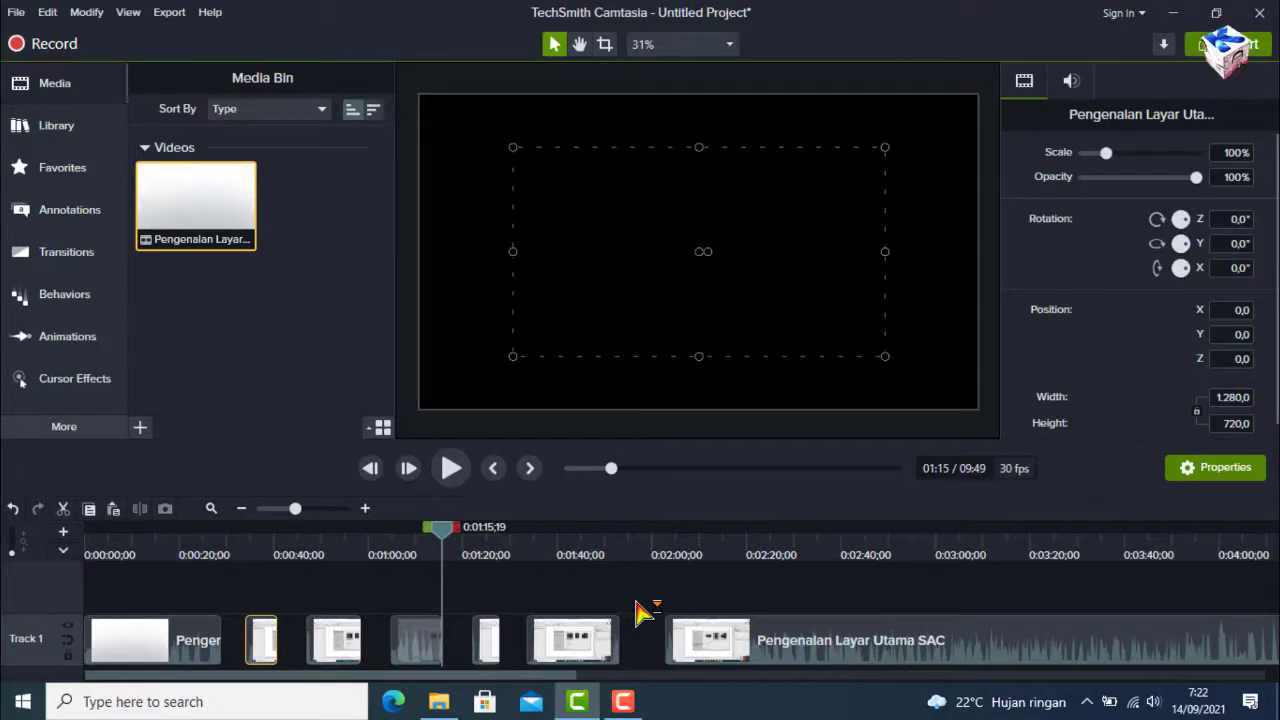
pyautogui.press('Delete')
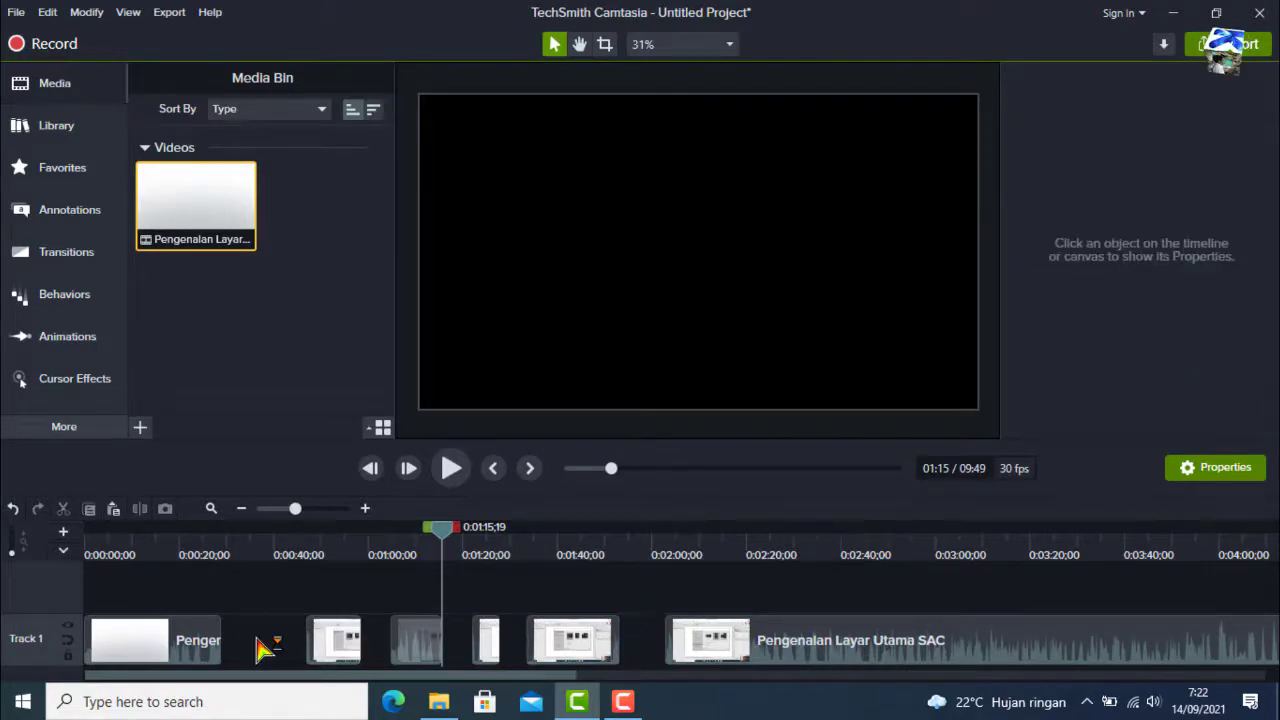
pyautogui.click(14, 510)
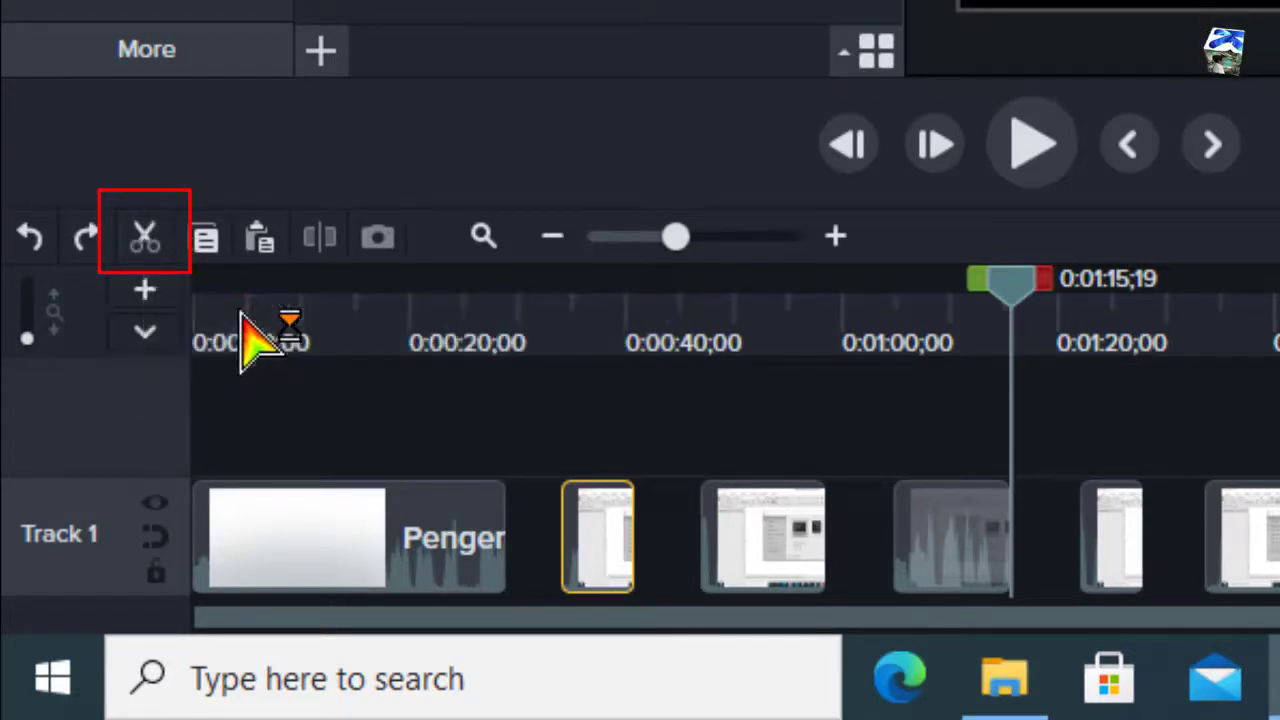
# Step: Cut the second segment from Track 1 and remove the original fourth and sixth segments as well
pyautogui.click(150, 232)
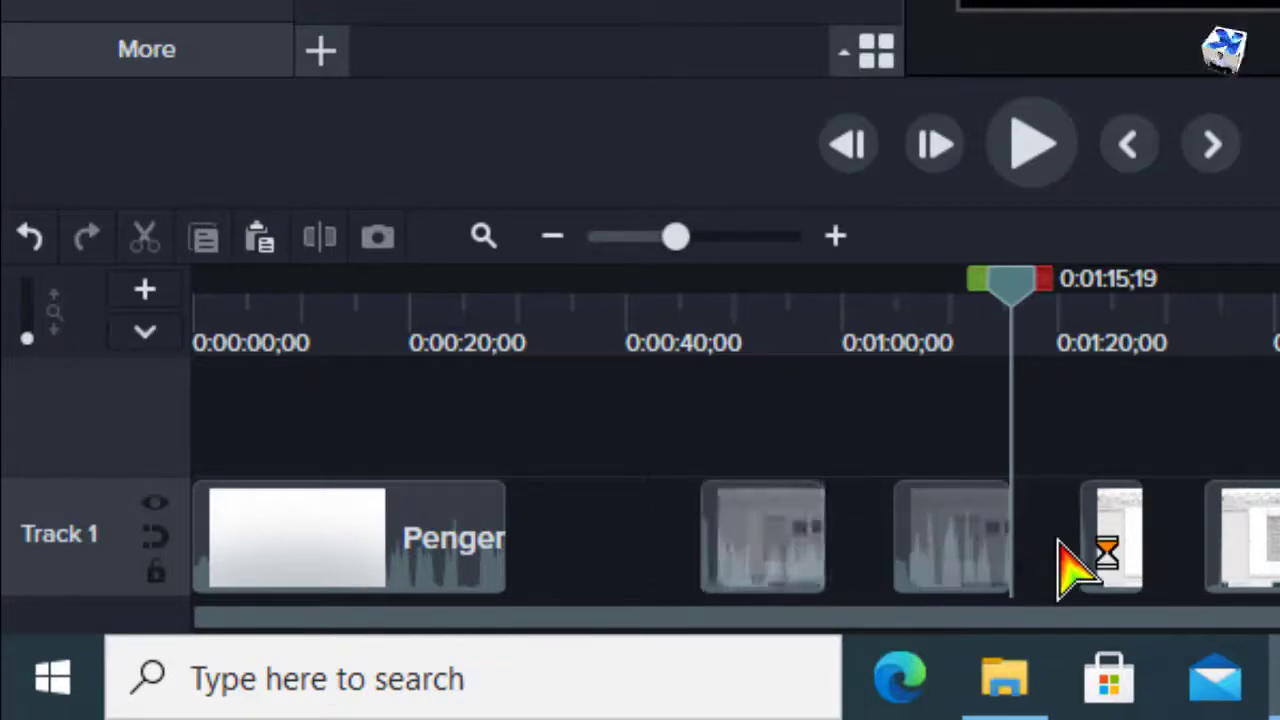
pyautogui.click(955, 552)
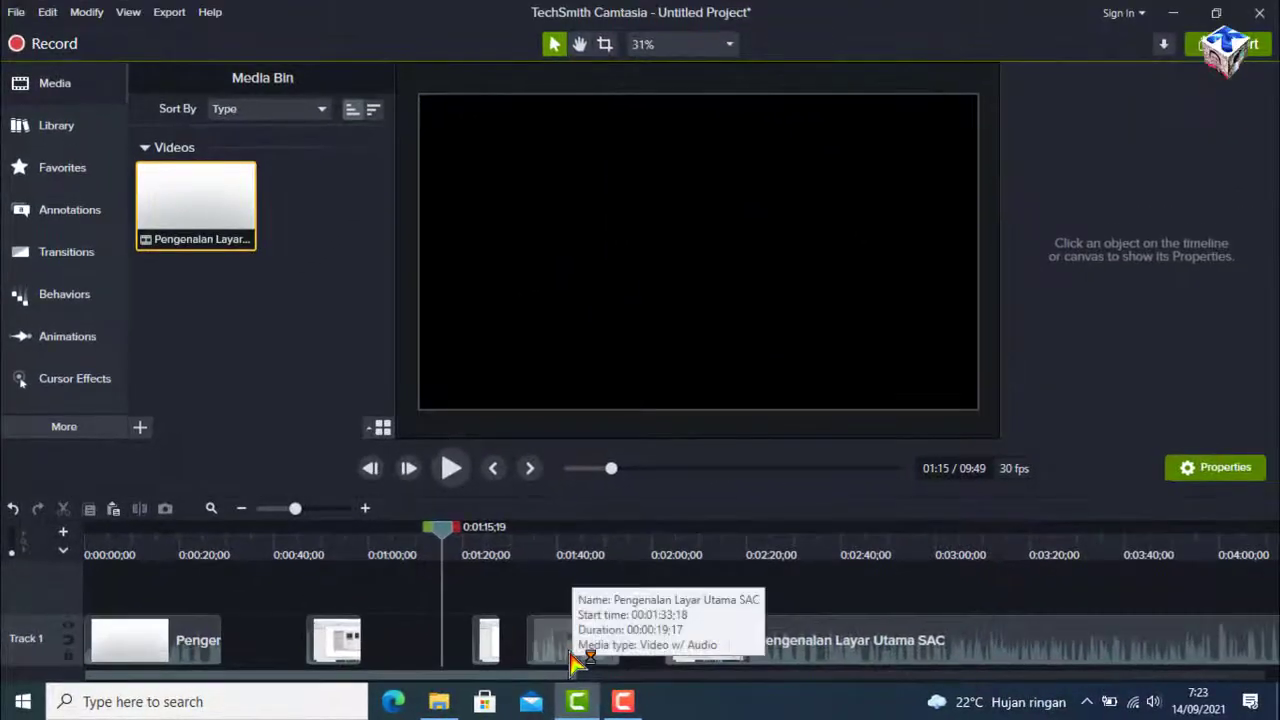
pyautogui.click(586, 640)
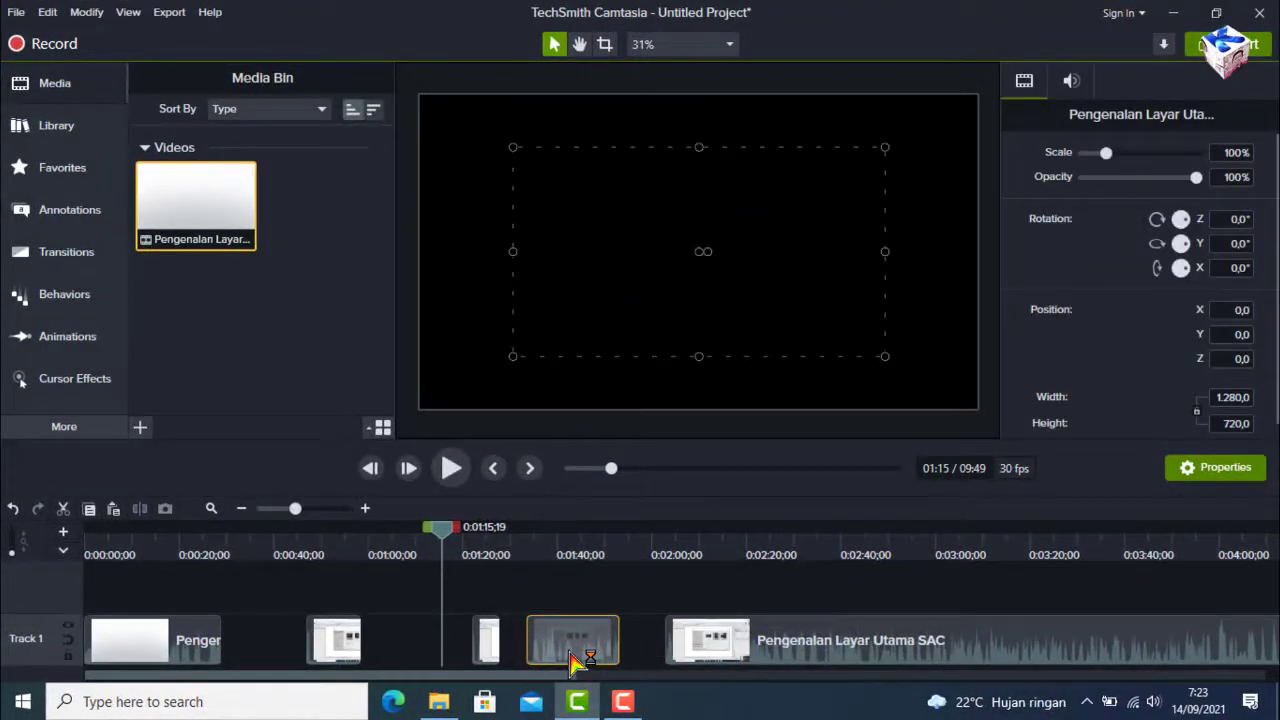
pyautogui.press('Delete')
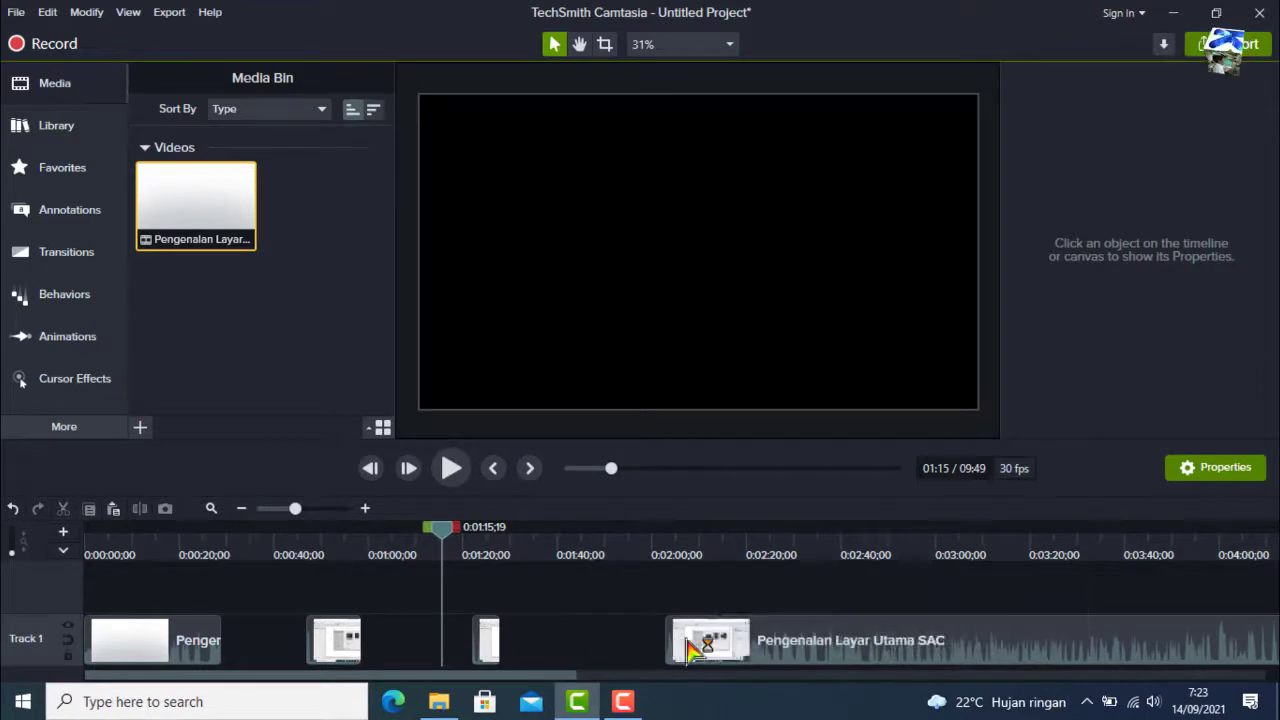
# Step: Move the three separated segments one after another against the first segment to close the gaps on Track 1
pyautogui.moveTo(762, 643)
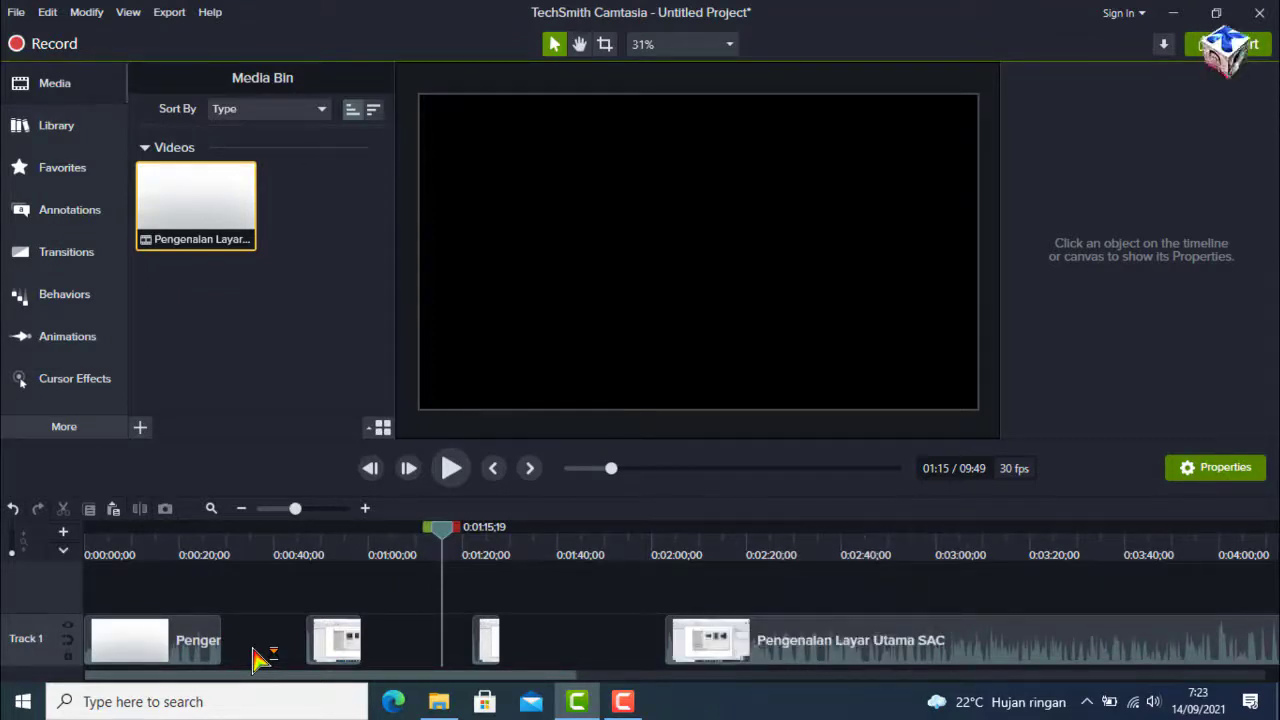
pyautogui.moveTo(337, 651)
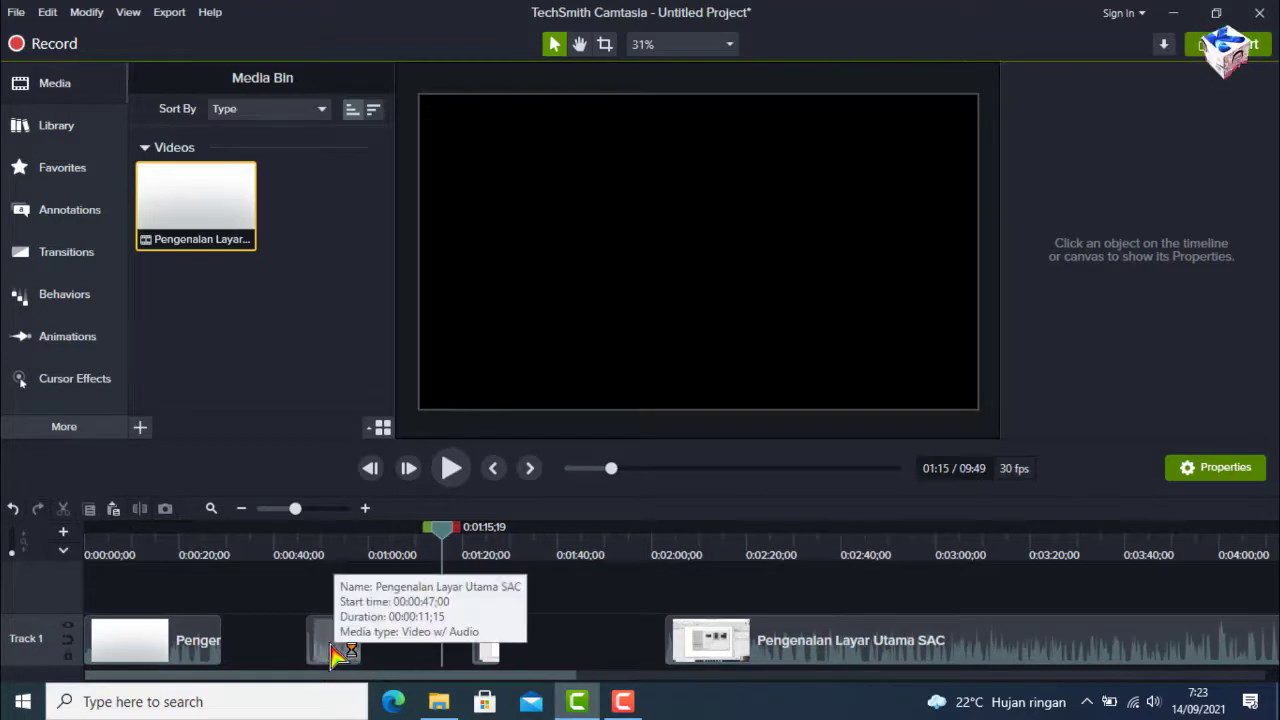
pyautogui.moveTo(337, 651); pyautogui.dragTo(244, 654)
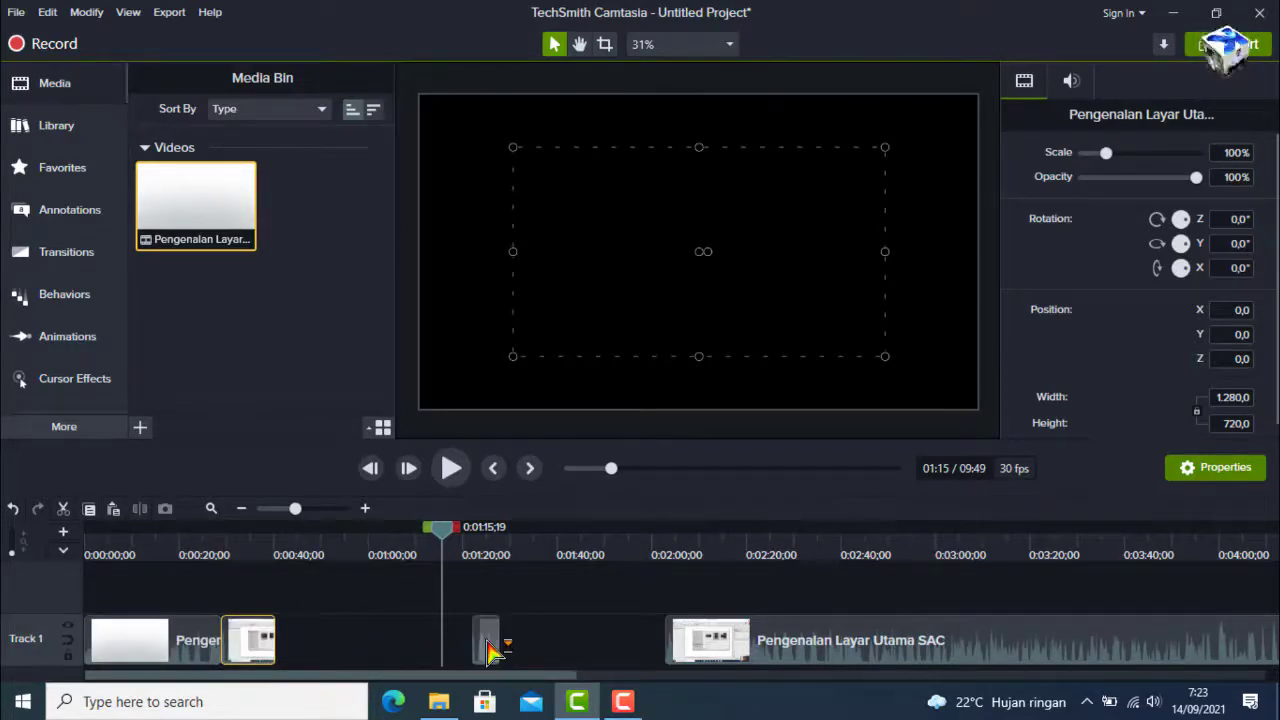
pyautogui.moveTo(490, 652); pyautogui.dragTo(282, 652)
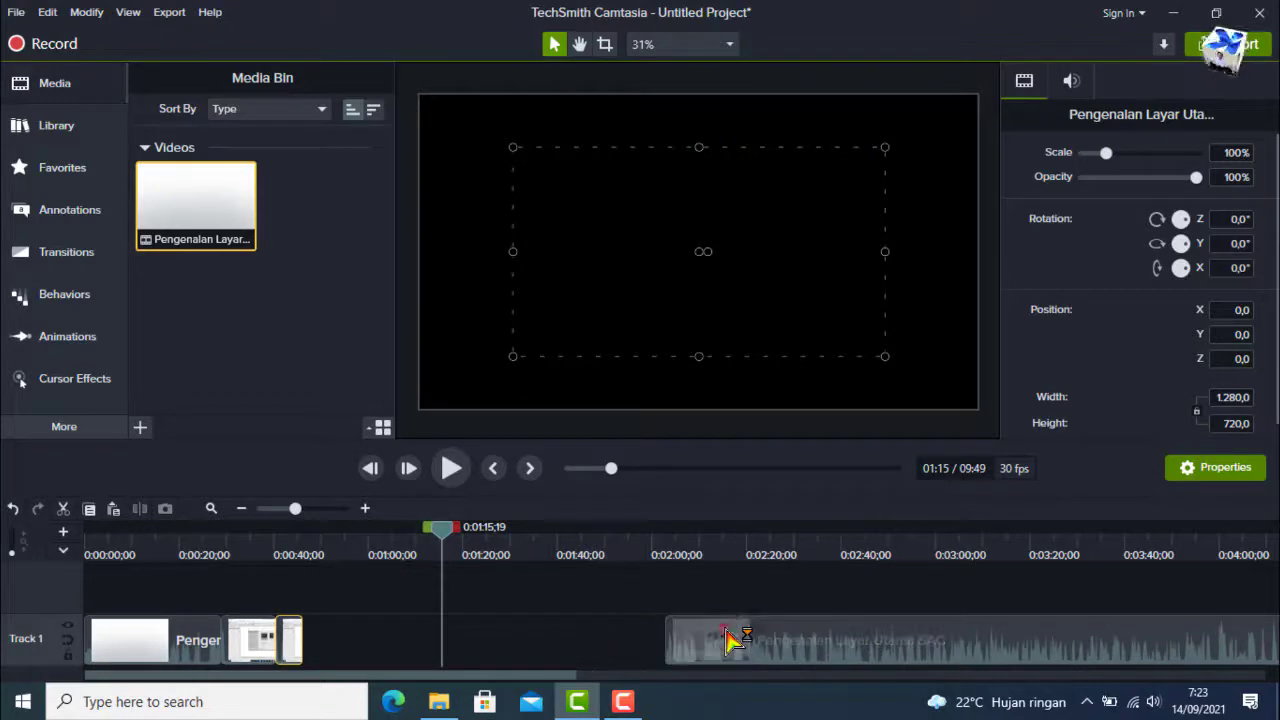
pyautogui.moveTo(724, 640); pyautogui.dragTo(333, 628)
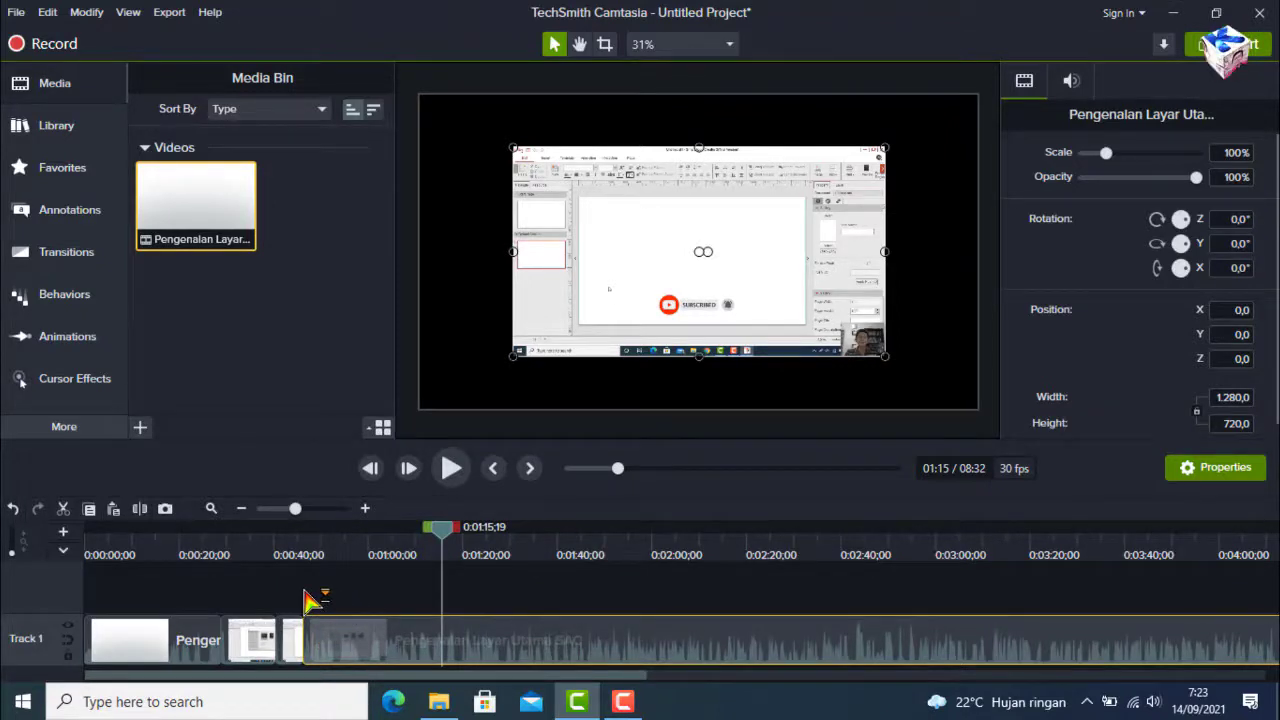
# Step: Undo the three segment moves on Track 1
pyautogui.click(12, 509)
pyautogui.click(12, 509)
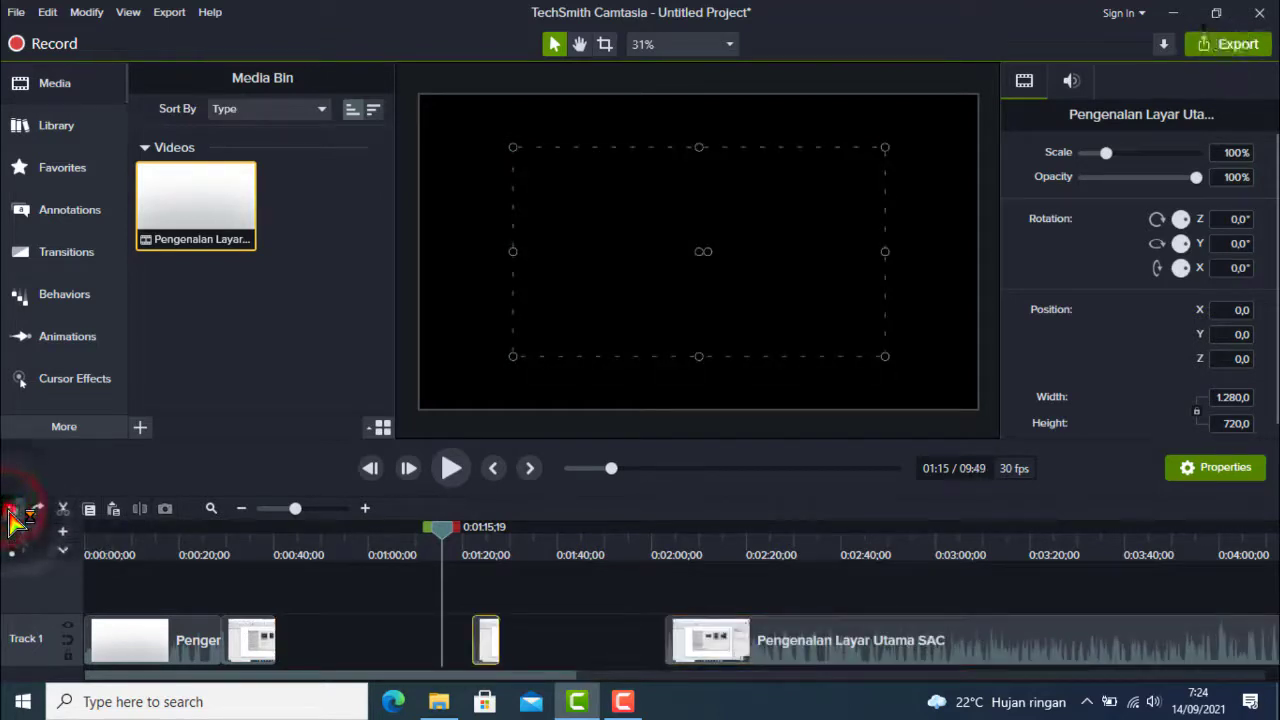
pyautogui.click(12, 509)
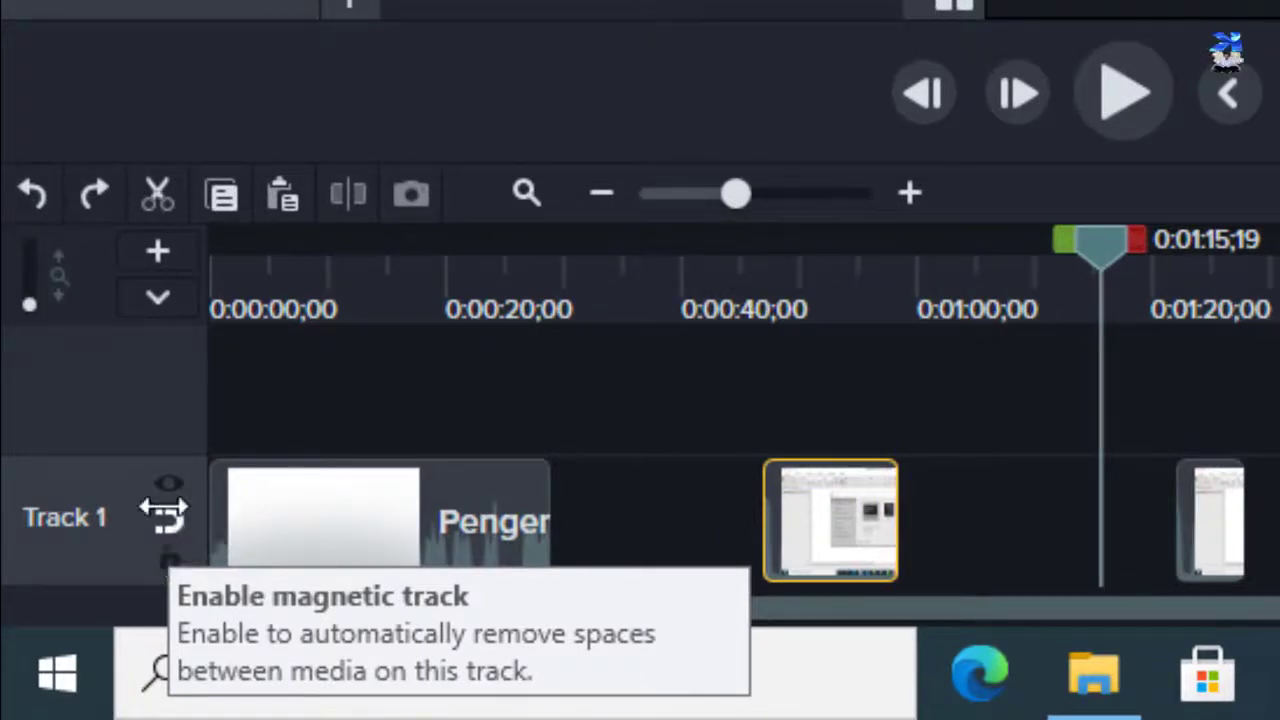
# Step: Enable the magnetic track option on Track 1 to remove the gaps between its segments automatically
pyautogui.click(168, 520)
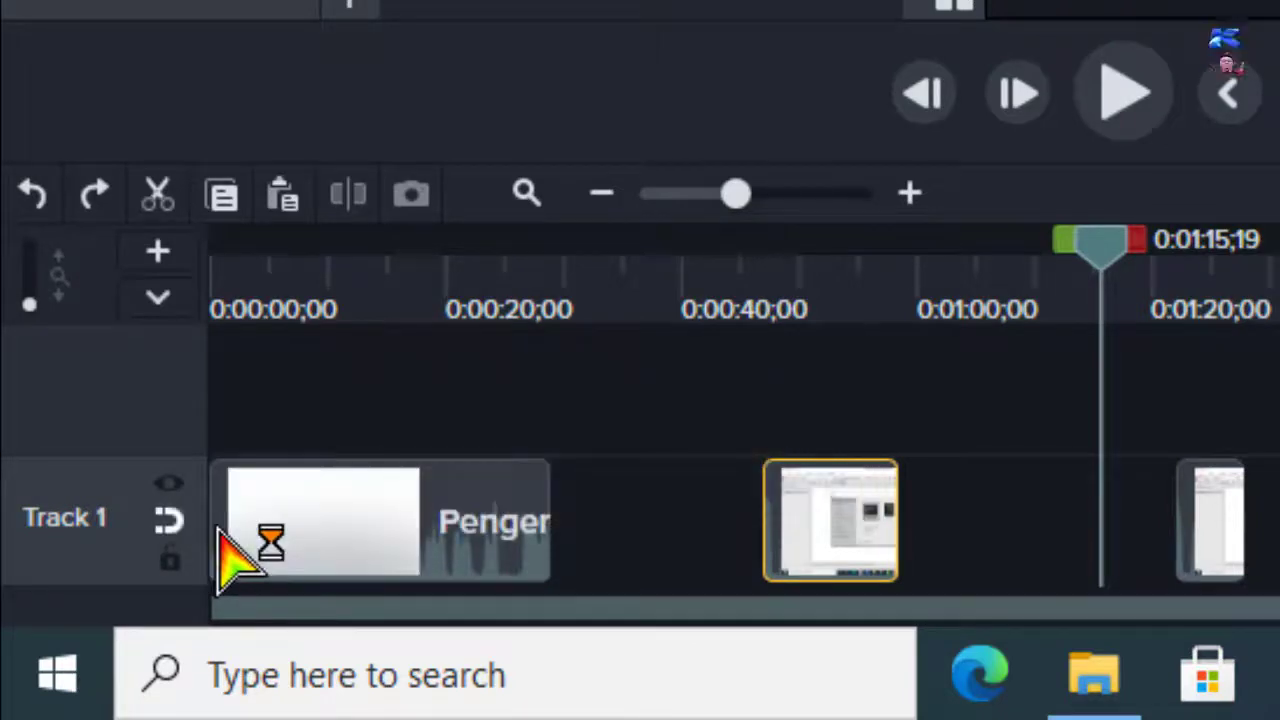
pyautogui.click(167, 522)
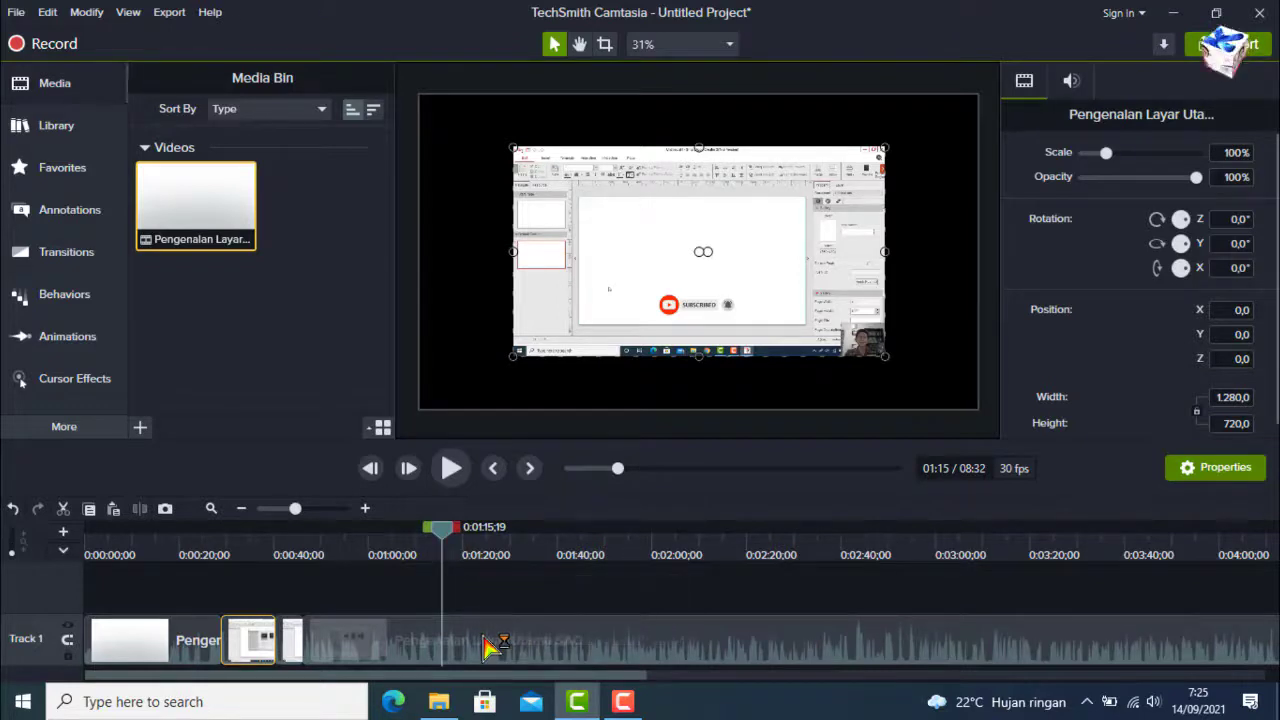
# Step: Split the last segment on Track 1 at 0:01:15;19, and split the remainder at 0:02:21;18
pyautogui.click(487, 640)
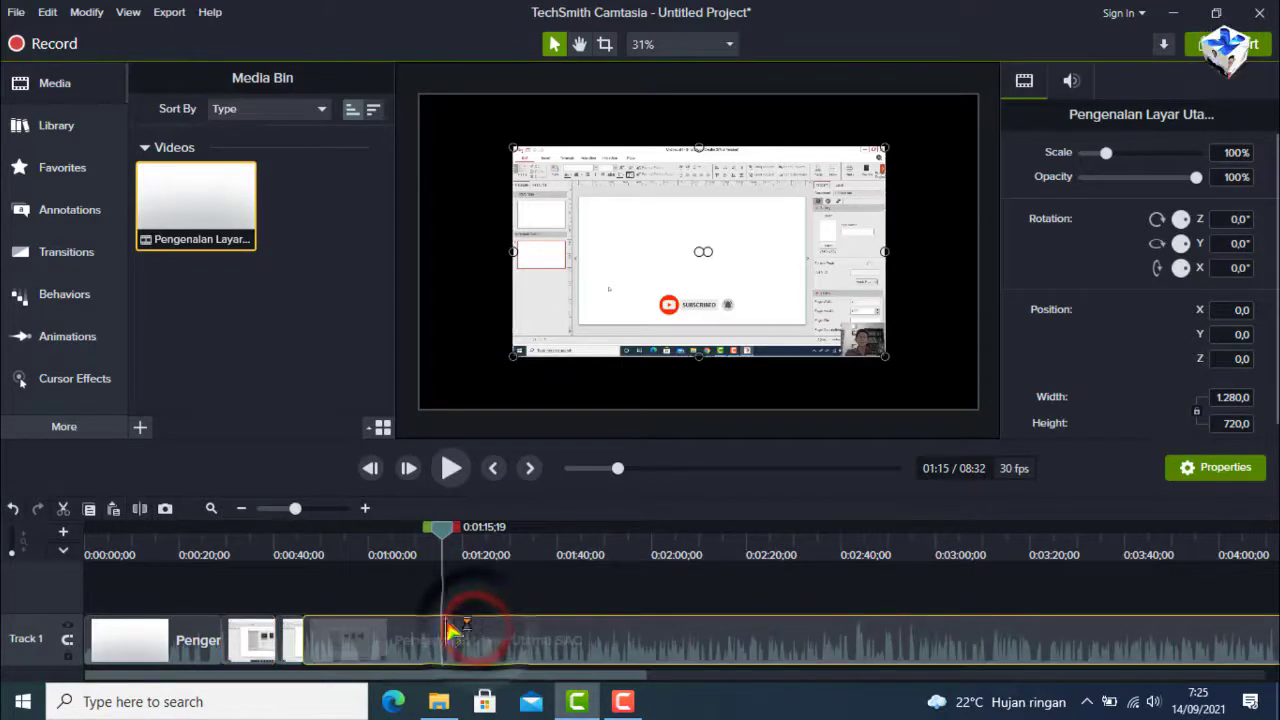
pyautogui.click(139, 509)
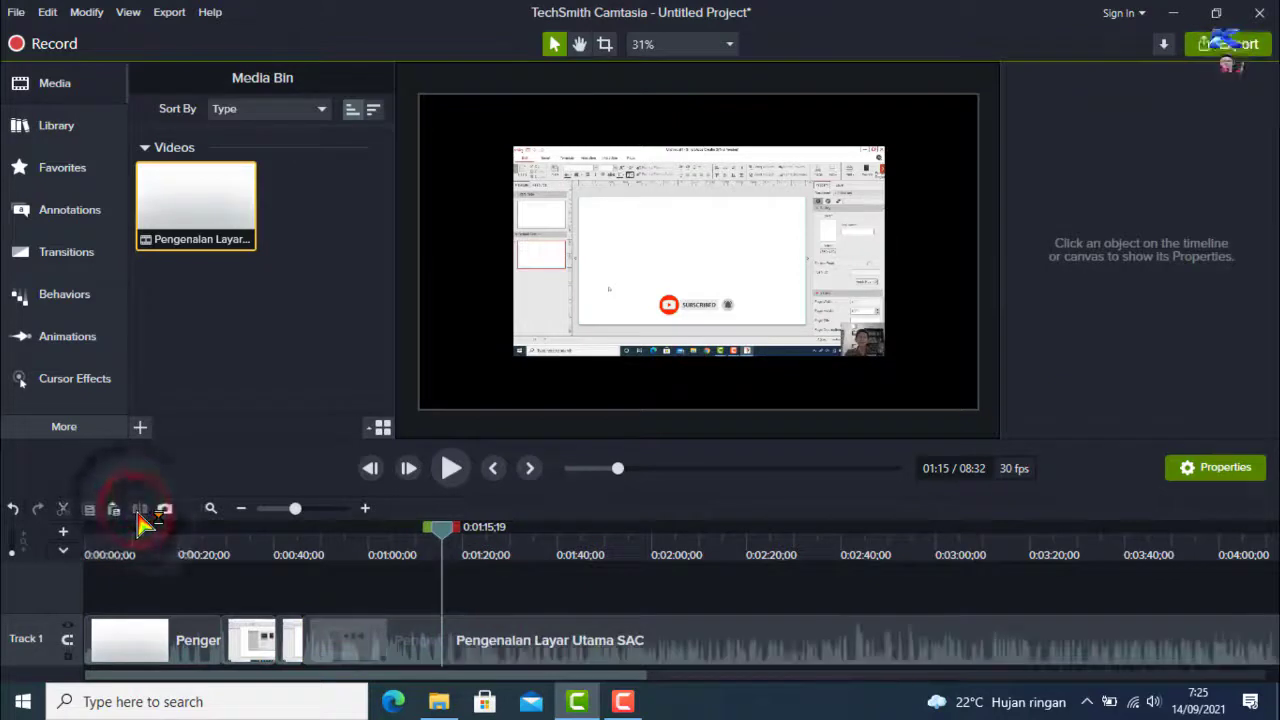
pyautogui.click(756, 548)
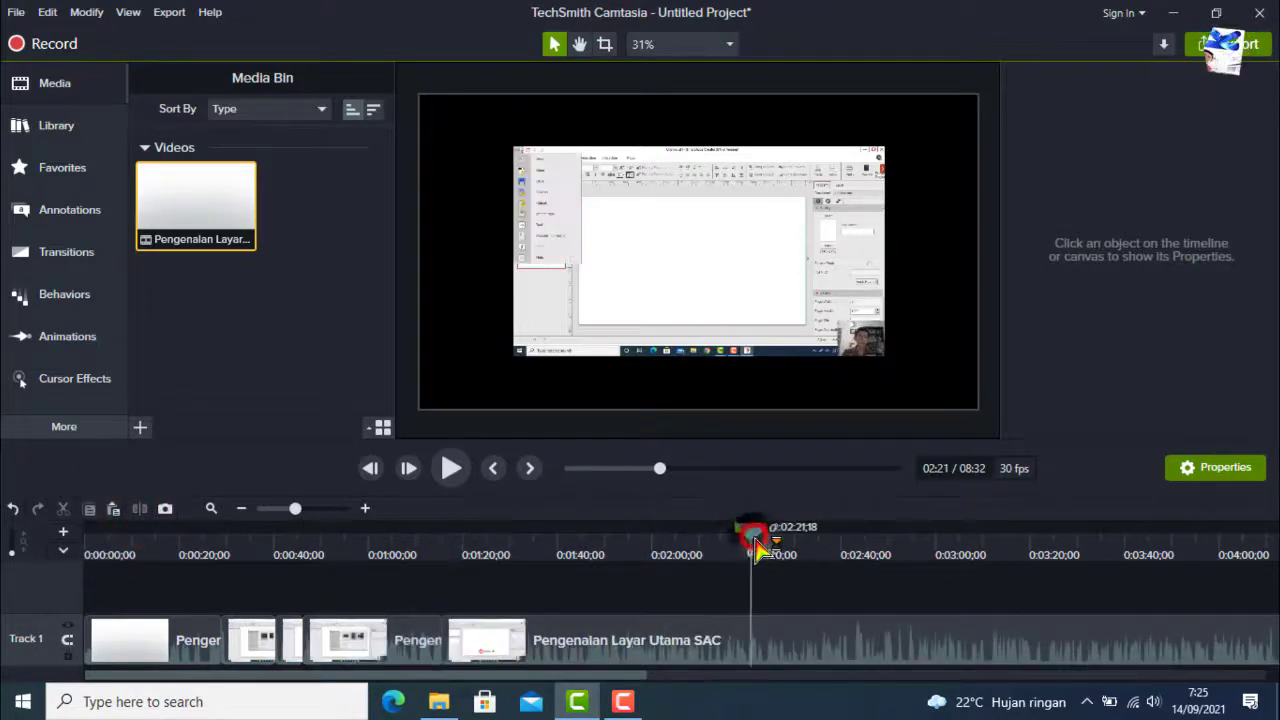
pyautogui.click(822, 637)
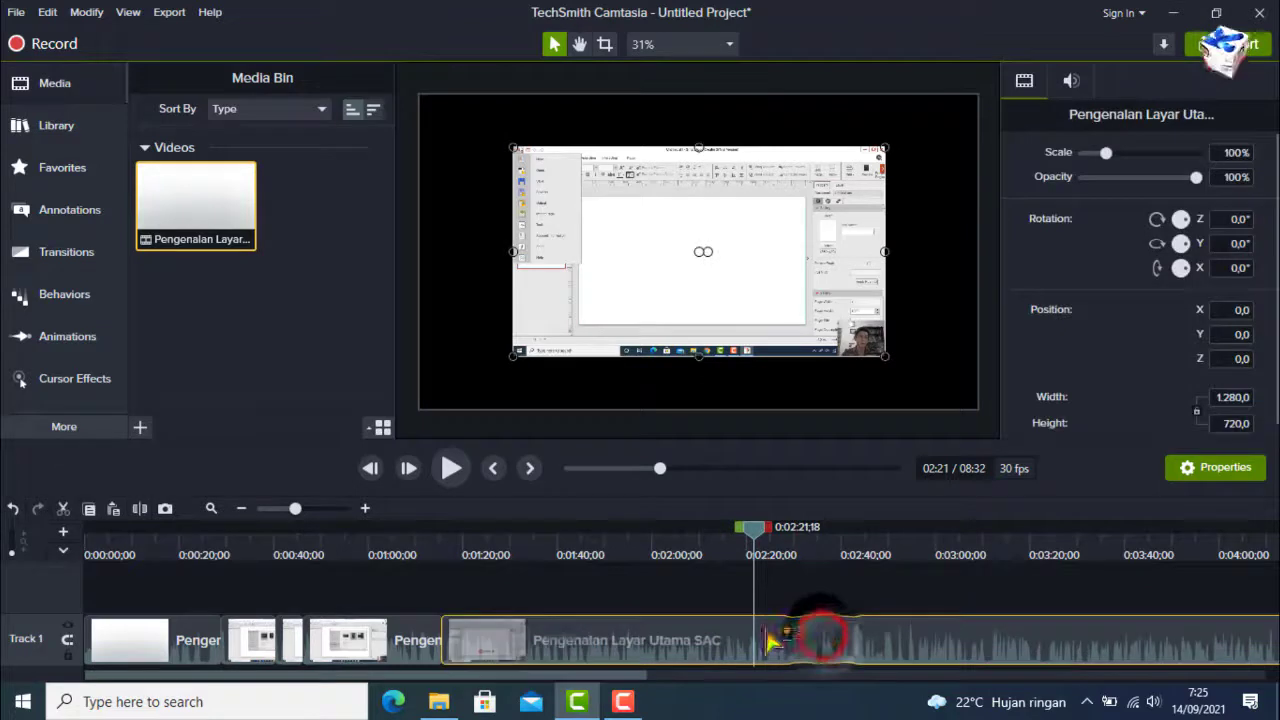
pyautogui.click(140, 509)
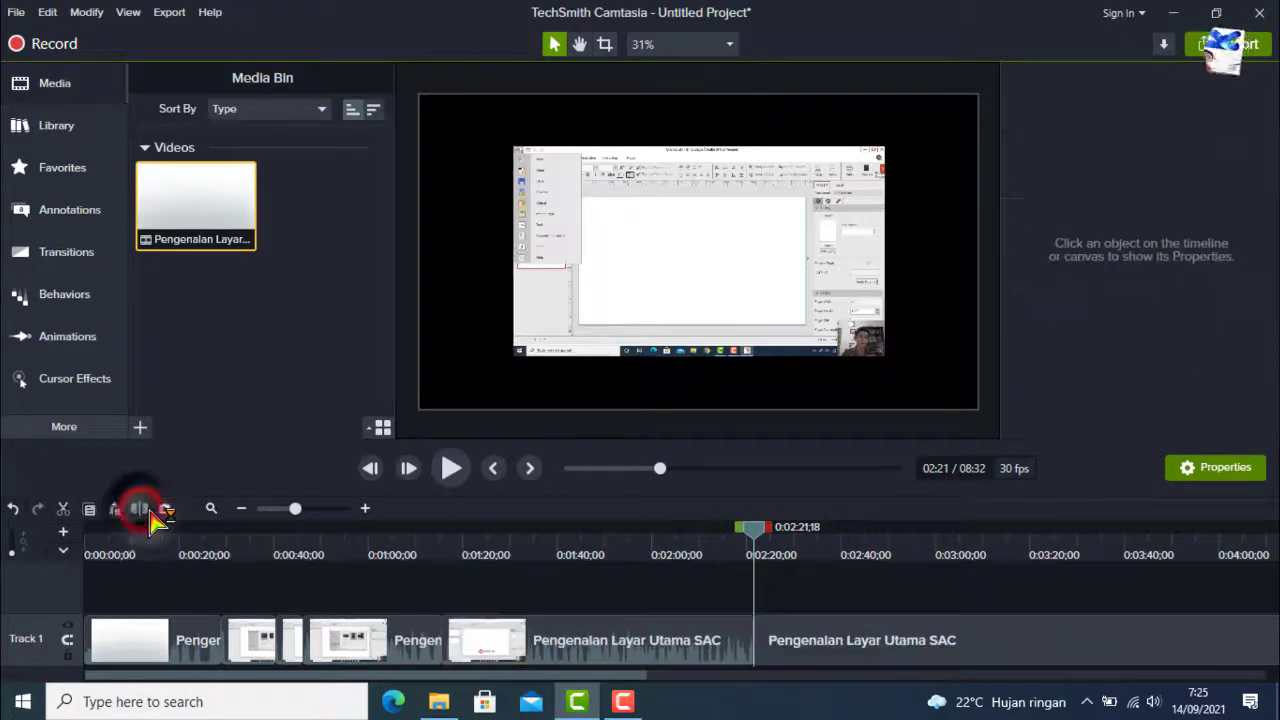
# Step: Turn off the magnetic track on Track 1 and move the last two segments to start at about 0:03:11;00 and 0:01:46;27, opening gaps
pyautogui.click(856, 642)
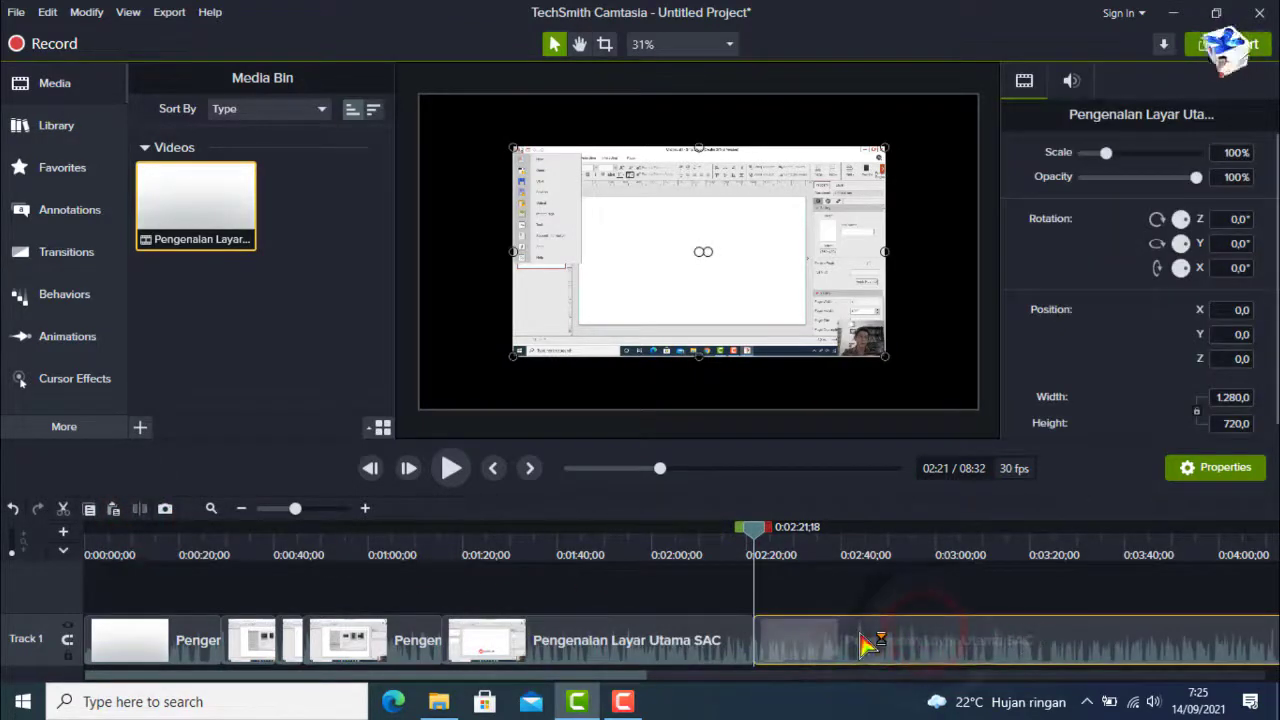
pyautogui.click(805, 651)
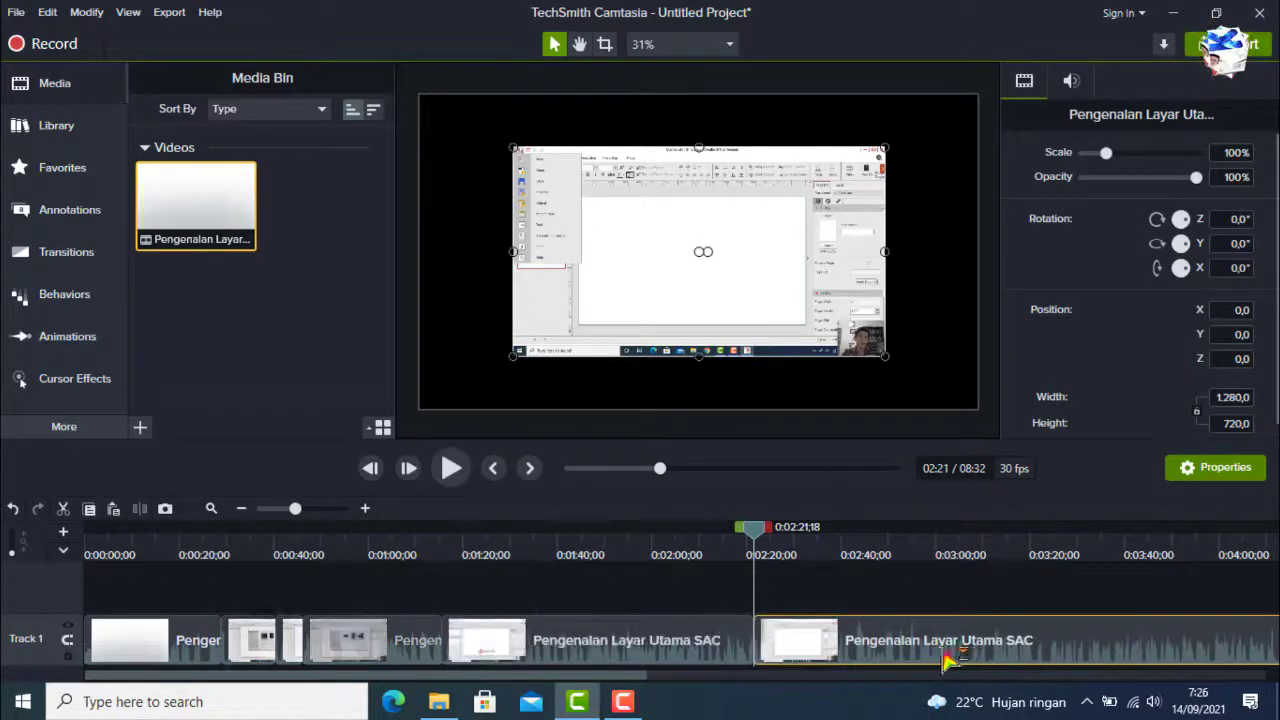
pyautogui.click(67, 640)
pyautogui.moveTo(918, 648); pyautogui.dragTo(1150, 648)
pyautogui.click(655, 638)
pyautogui.moveTo(810, 645); pyautogui.dragTo(812, 642)
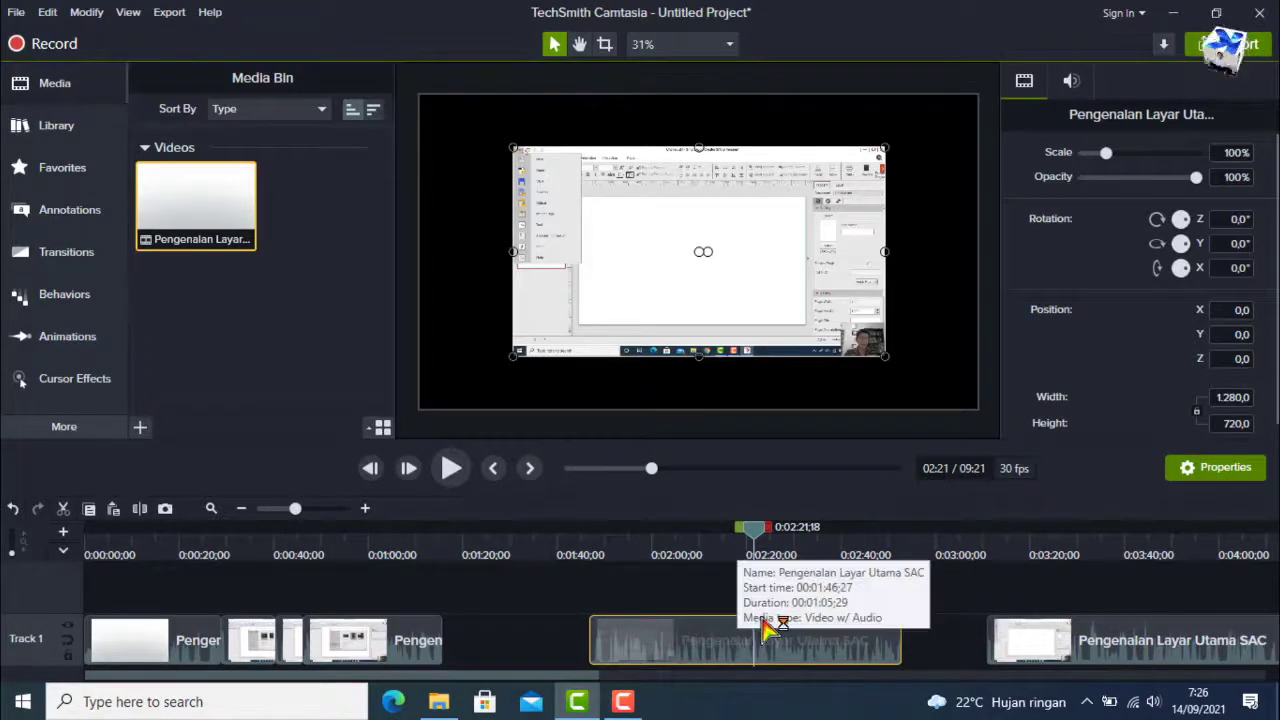
# Step: Move the last two segments on Track 1 back against their preceding segments to close both gaps
pyautogui.moveTo(630, 636); pyautogui.dragTo(450, 641)
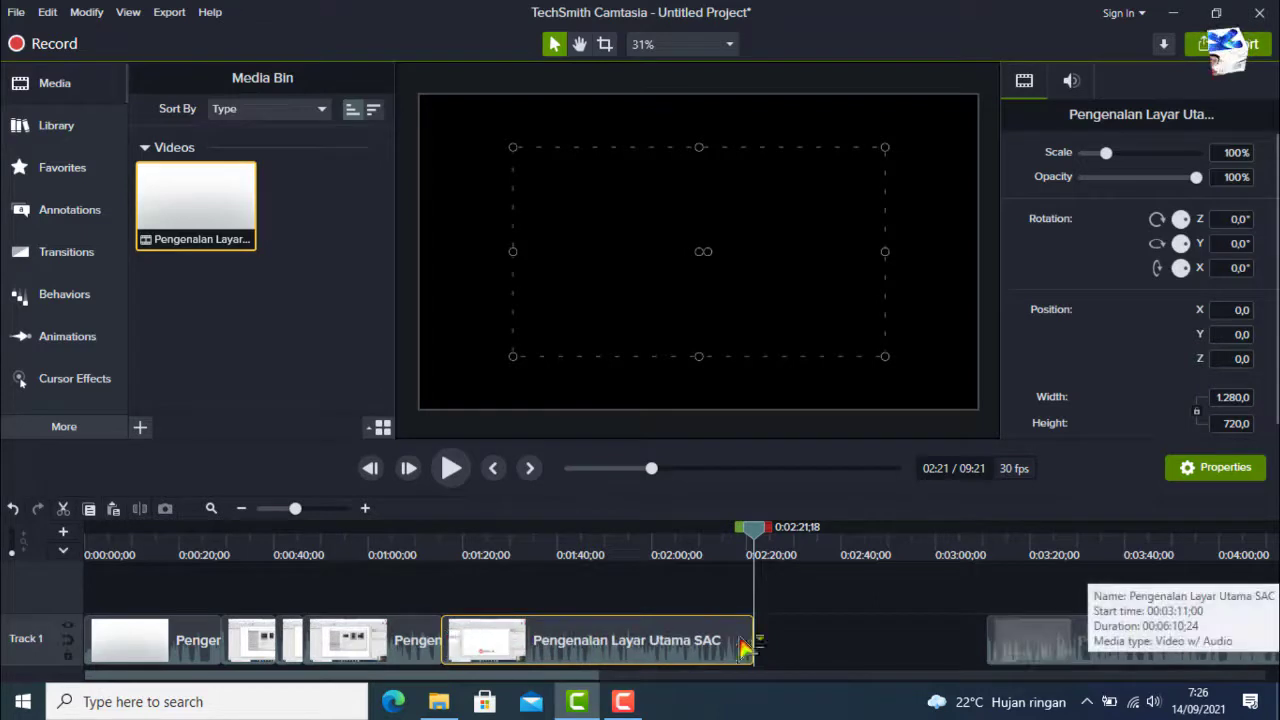
pyautogui.moveTo(1040, 652); pyautogui.dragTo(757, 655)
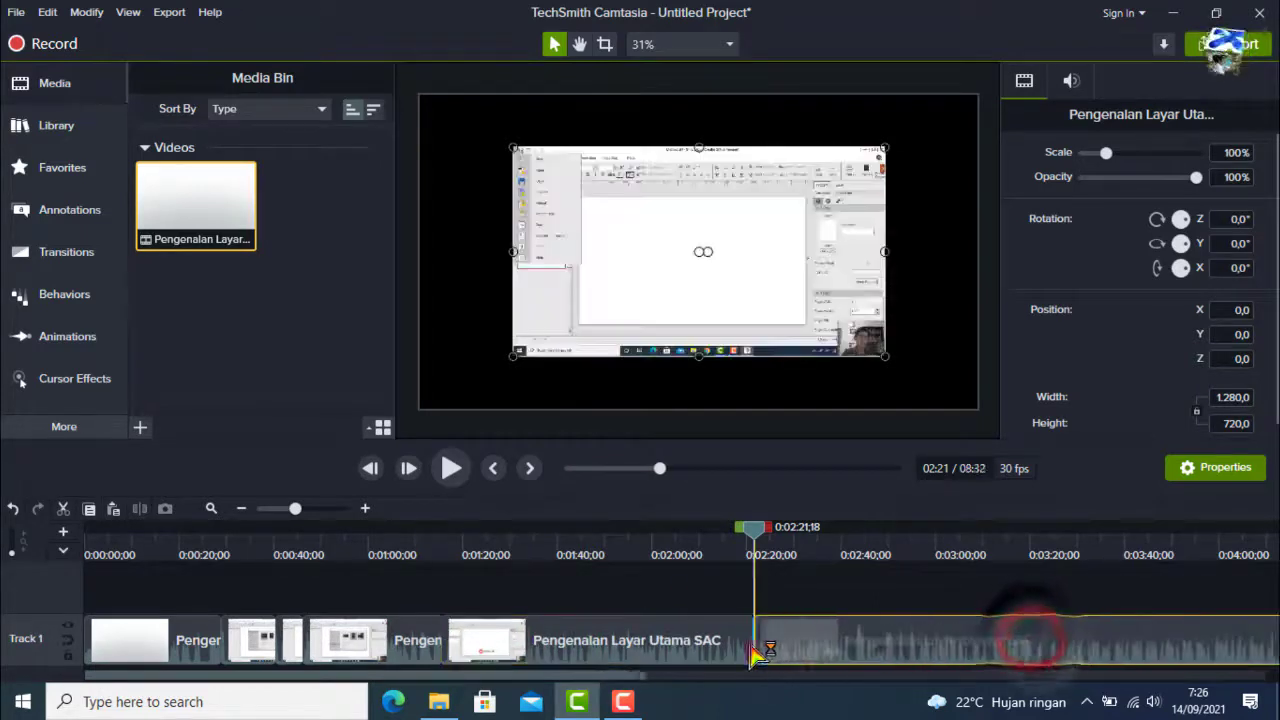
# Step: Separate the last segment on Track 1 from the one before it, and move it back to rejoin them at 0:02:21;18
pyautogui.click(582, 655)
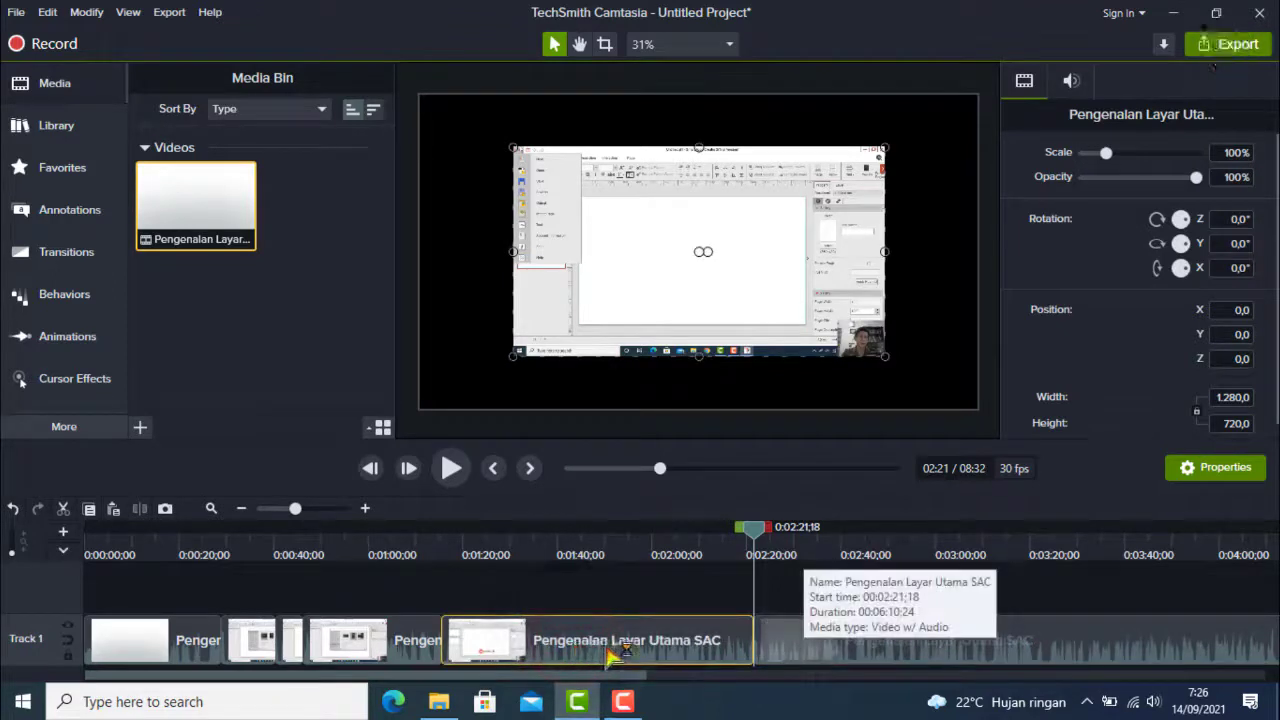
pyautogui.moveTo(791, 651); pyautogui.dragTo(914, 654)
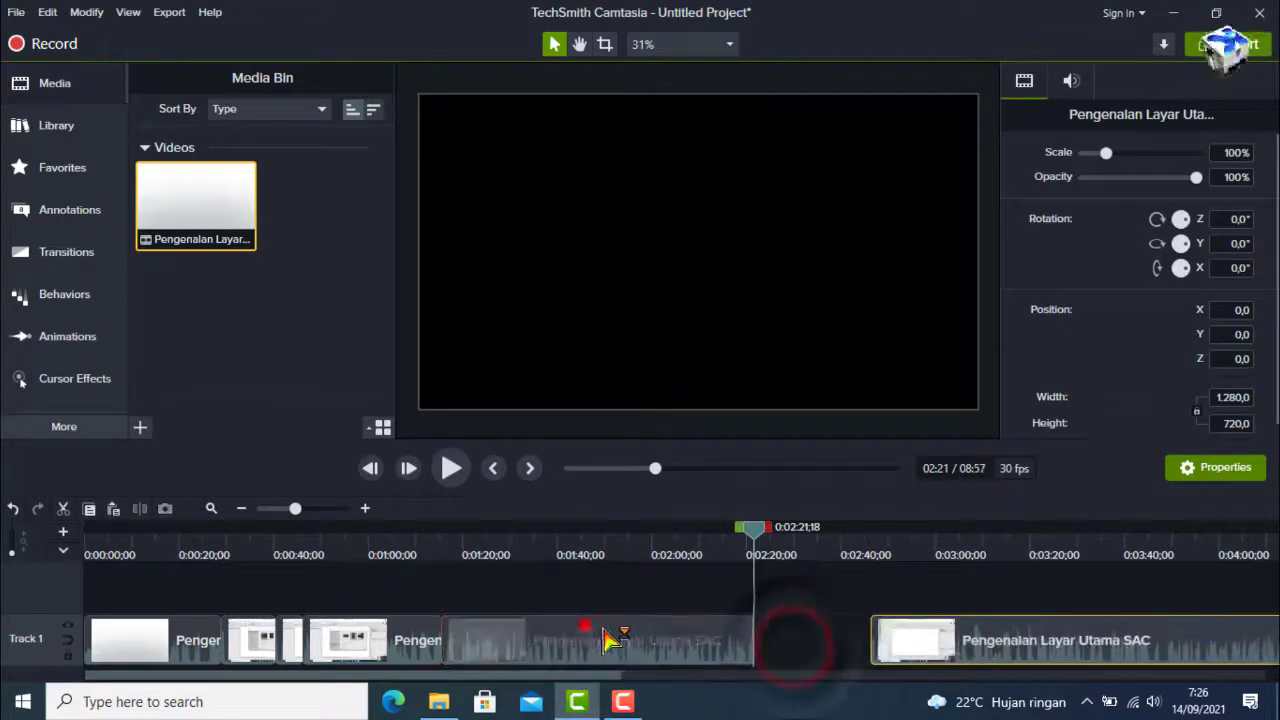
pyautogui.moveTo(610, 640)
pyautogui.mouseDown()
pyautogui.moveTo(685, 642)
pyautogui.moveTo(605, 650)
pyautogui.mouseUp()
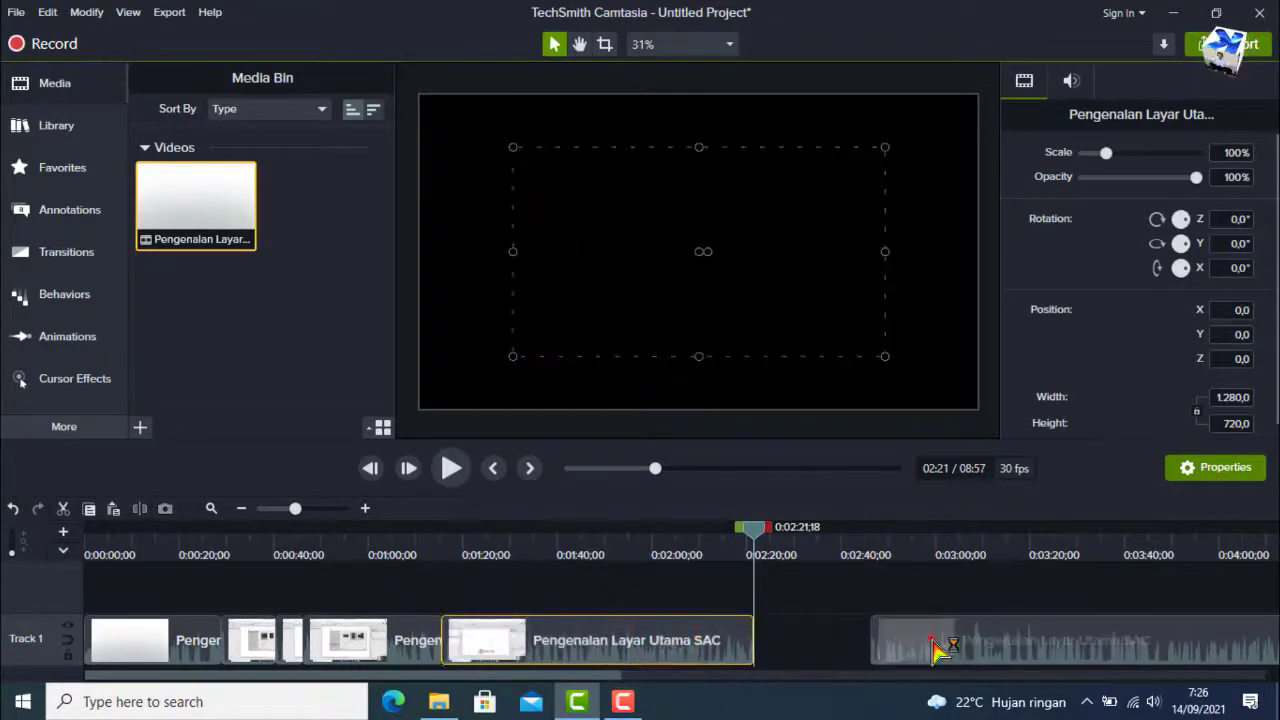
pyautogui.moveTo(930, 645); pyautogui.dragTo(770, 650)
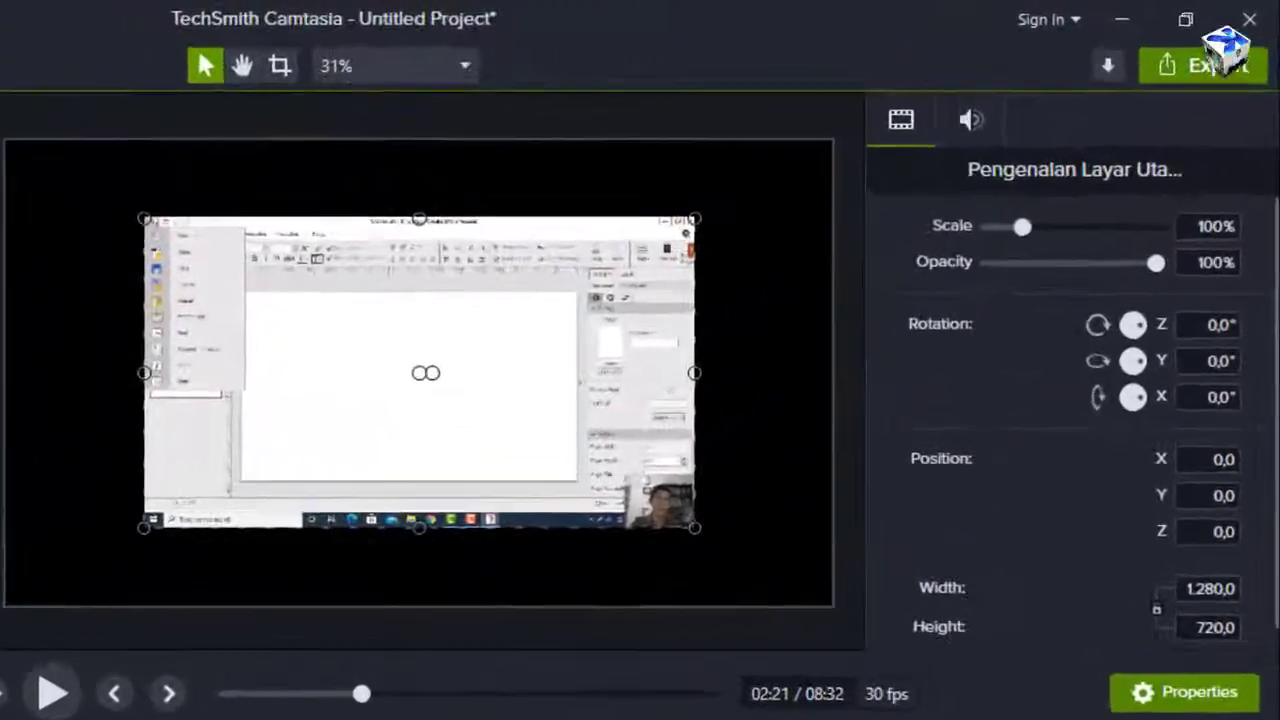
# Step: Ripple delete a segment ahead of the last one on Track 1, removing it without leaving a gap
pyautogui.rightClick(345, 195)
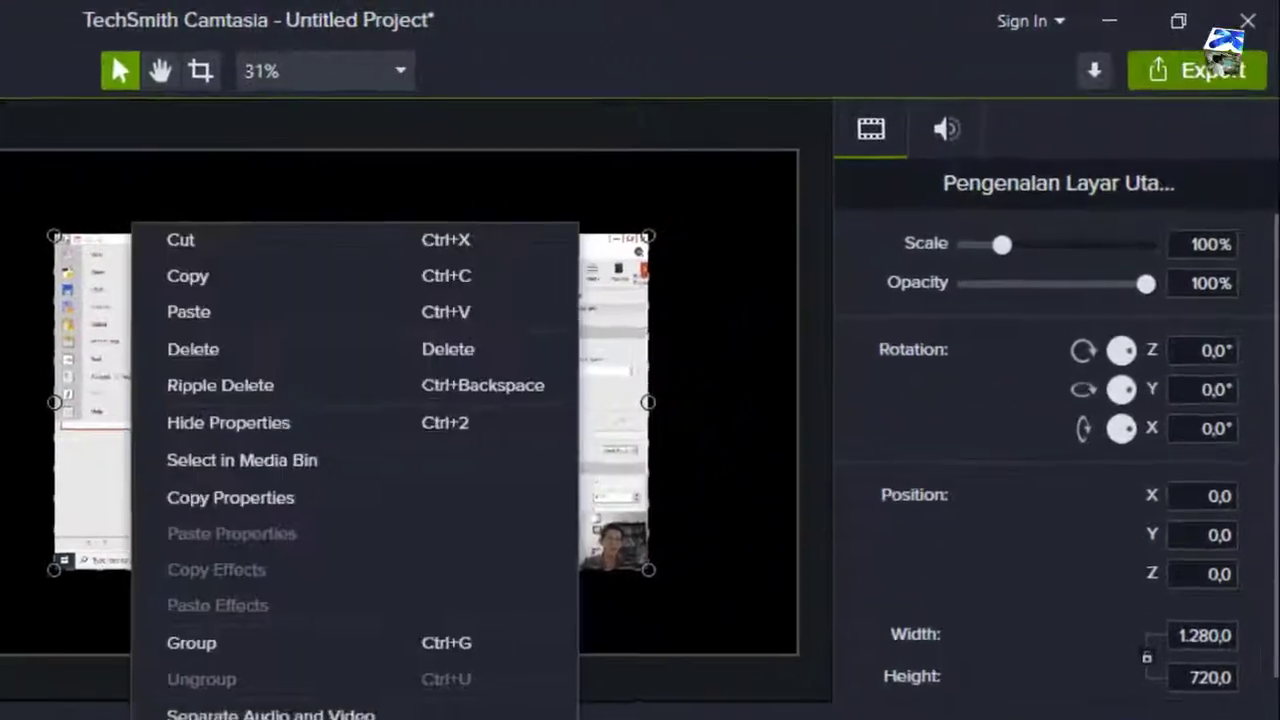
pyautogui.click(234, 402)
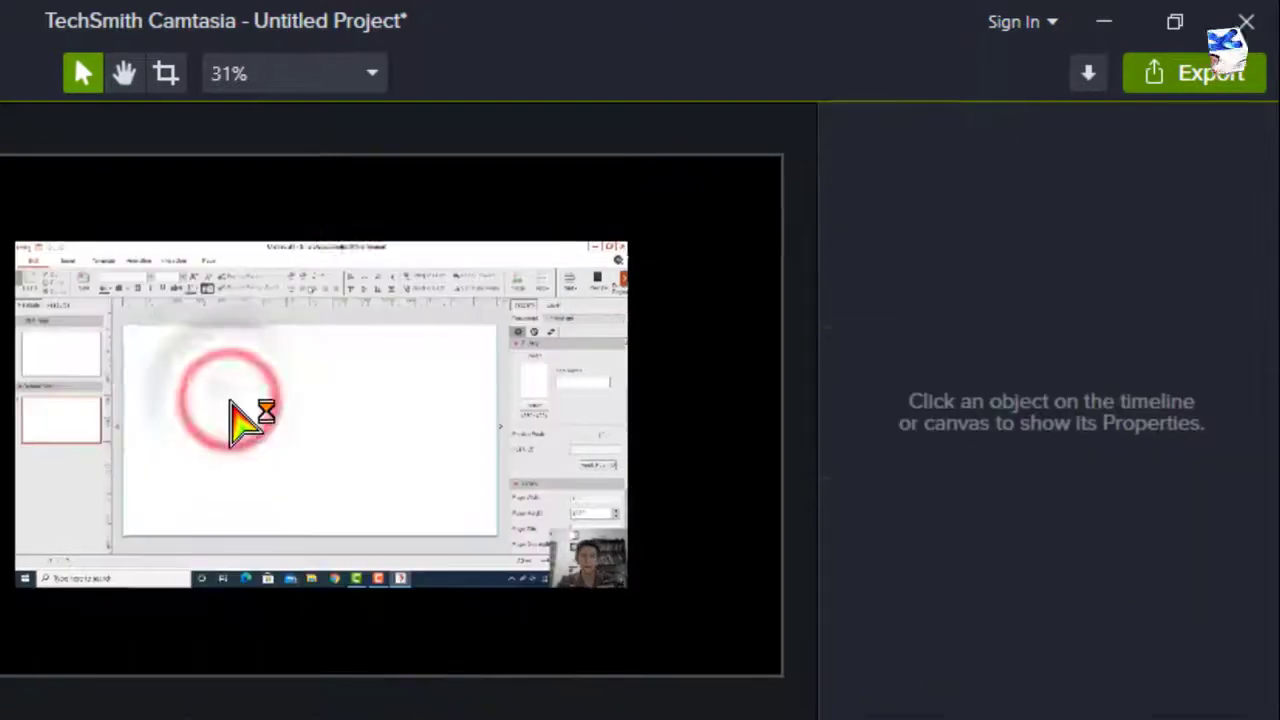